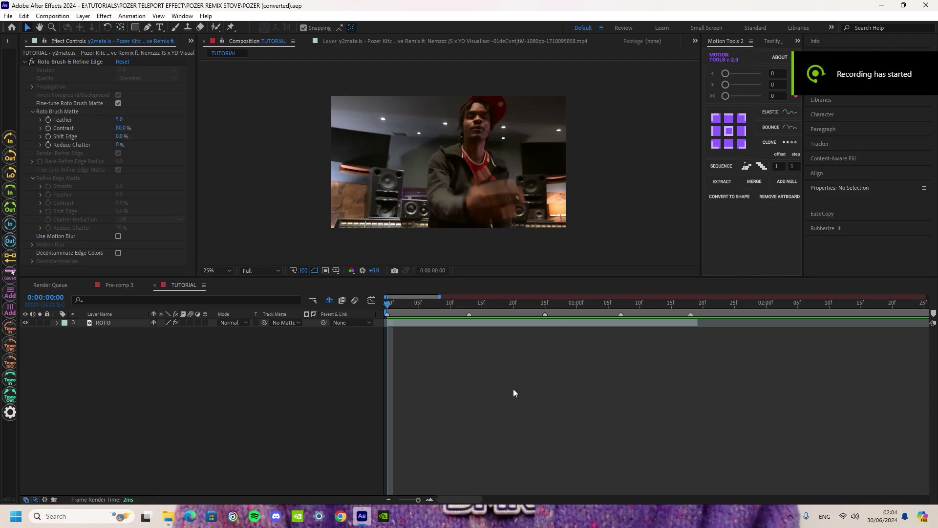
Enable the Roto Brush & Refine Edge effect on the ROTO layer to cut the performer out of the background.
click(118, 322)
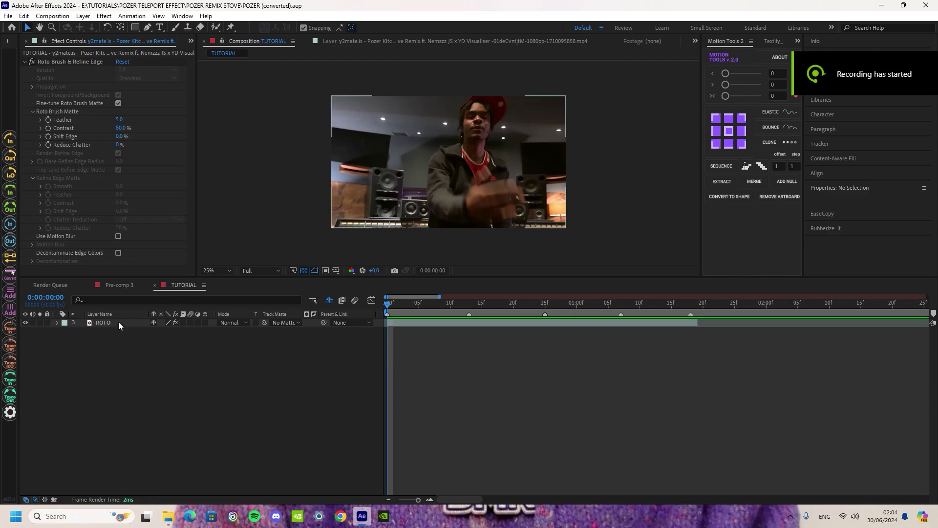
click(72, 63)
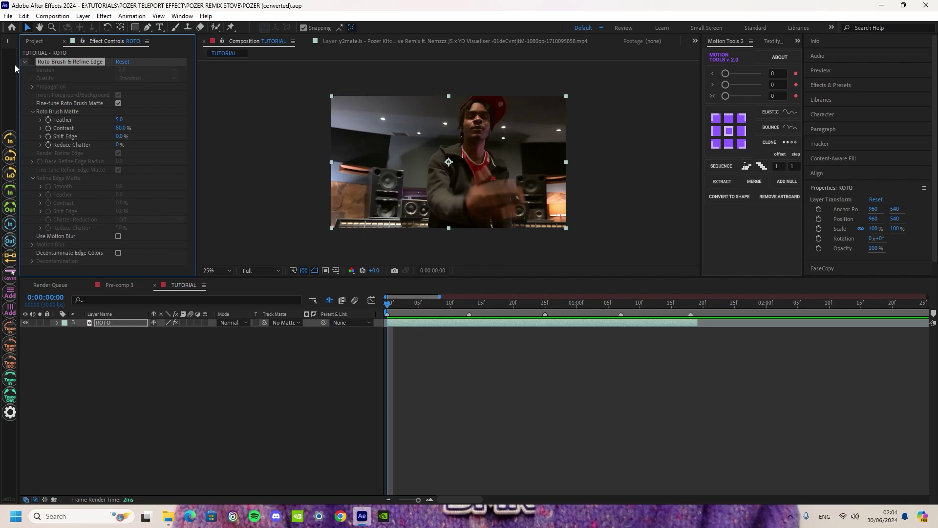
click(31, 62)
click(455, 390)
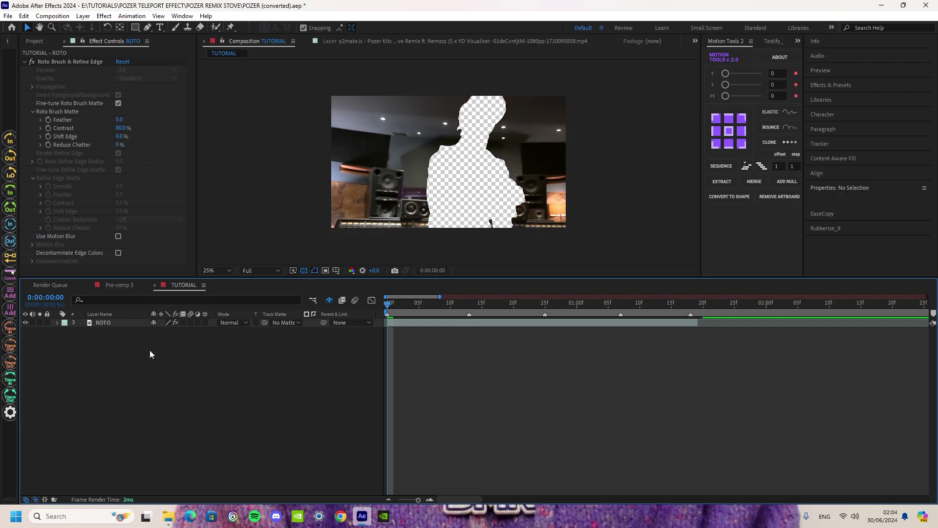
Set up Content-Aware Fill for the ROTO layer with an alpha expansion of 18 and the Object fill method.
click(118, 322)
click(844, 187)
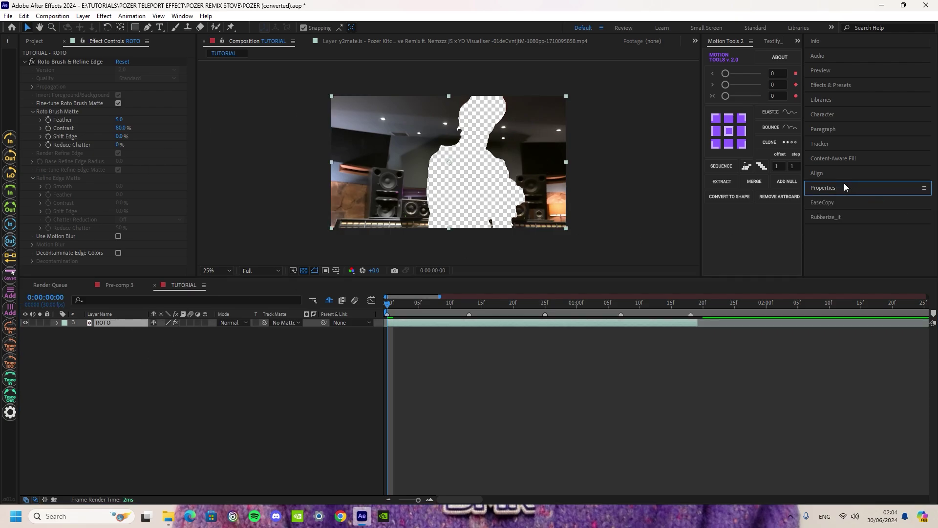
click(837, 160)
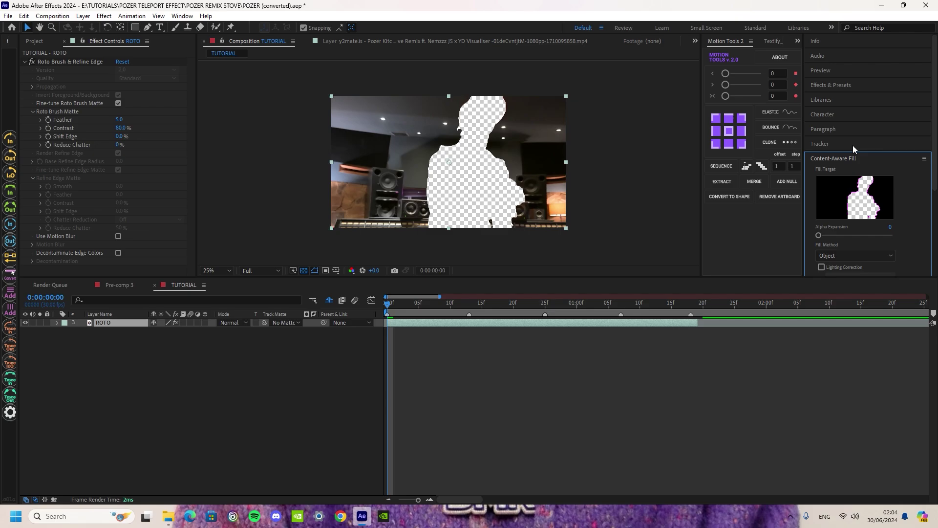
scroll(852, 146, down, 1)
drag(935, 160, 936, 240)
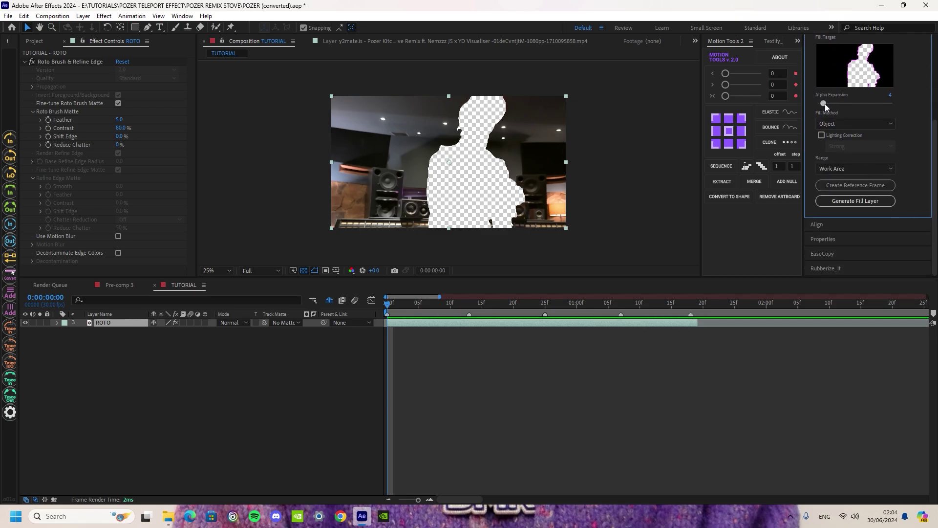
drag(825, 104, 841, 104)
click(846, 124)
click(849, 131)
scroll(901, 193, up, 2)
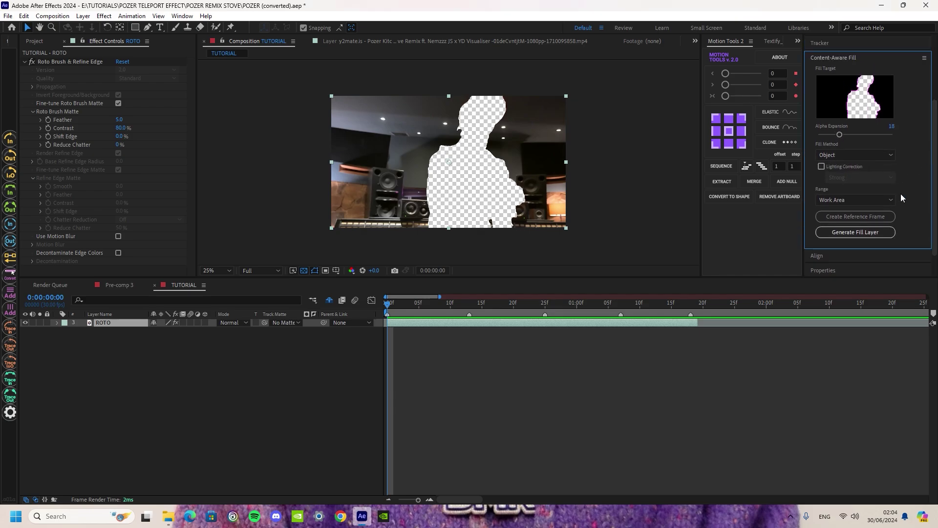
Generate the Content-Aware Fill layer over the work area and make room to show its progress.
click(881, 232)
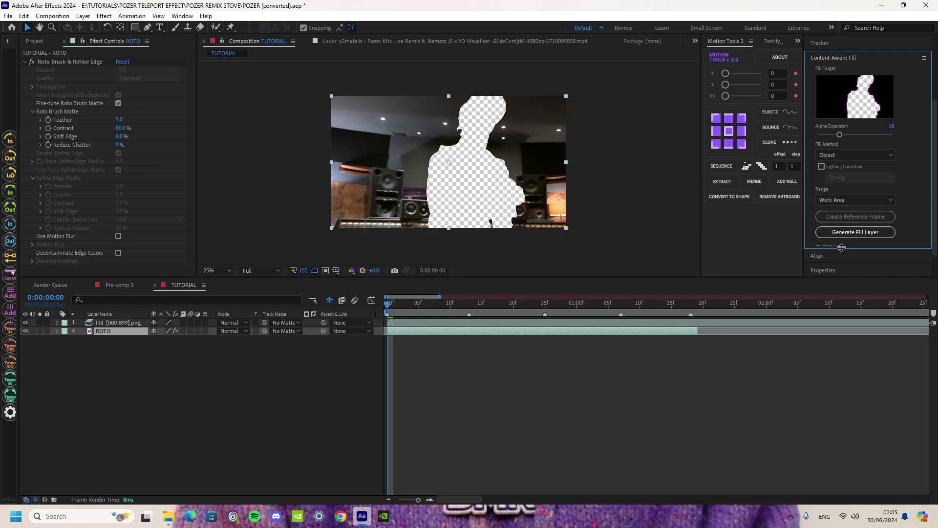
drag(832, 247, 842, 278)
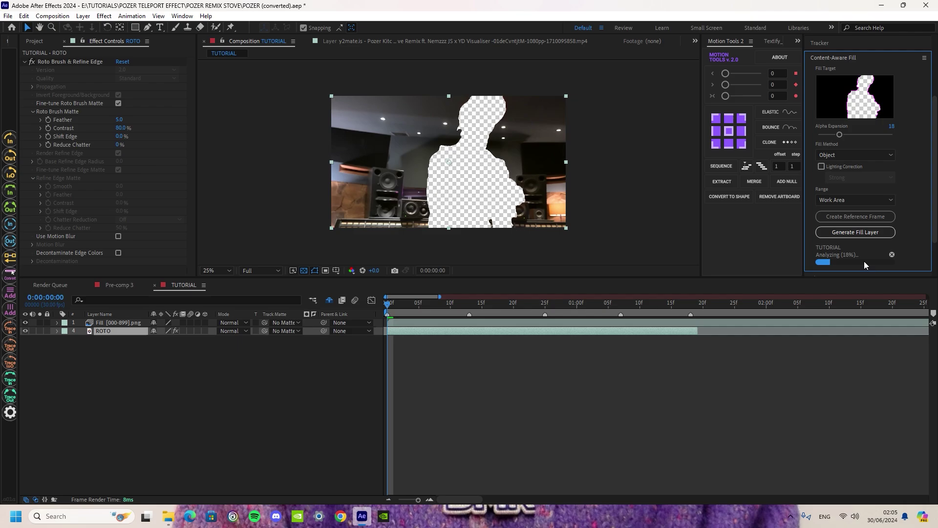
drag(935, 215, 935, 233)
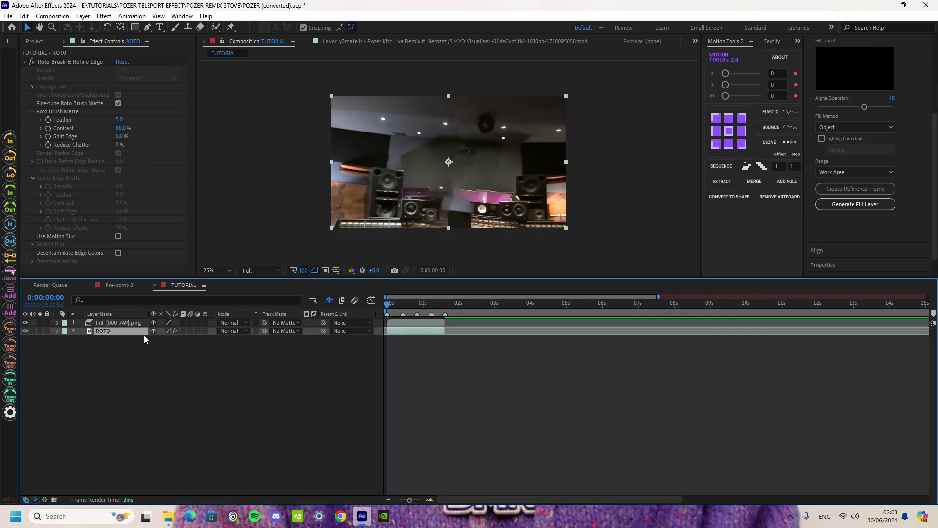
Duplicate the ROTO layer and place the copy above the generated fill layer.
click(116, 346)
click(110, 332)
key(ctrl+d)
drag(118, 324, 121, 319)
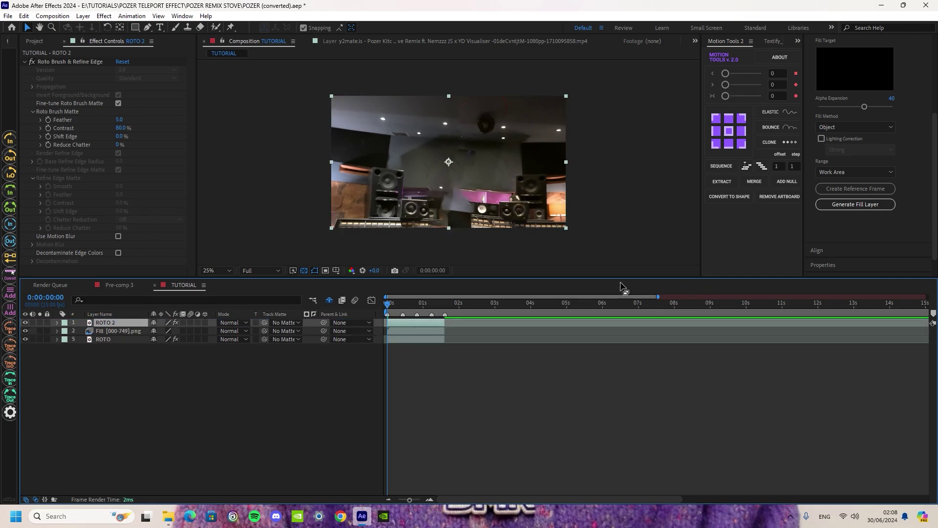
Open the ROTO 2 layer with the Roto Brush tool, unfreeze its propagation, and return to the TUTORIAL composition.
double_click(127, 322)
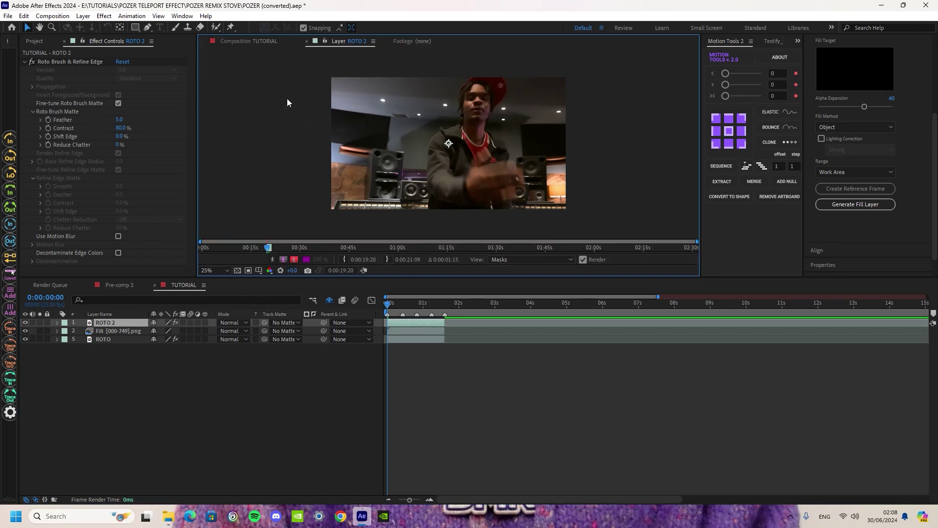
click(214, 28)
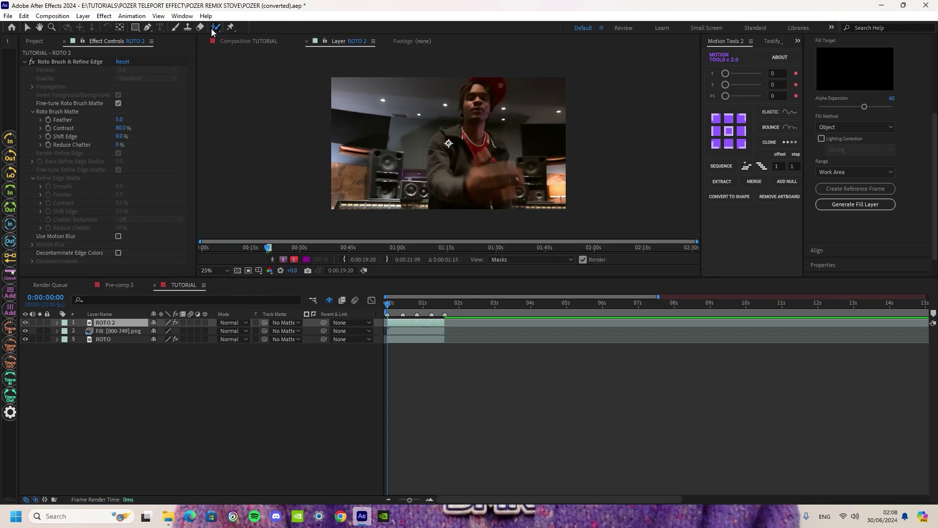
double_click(399, 323)
click(470, 157)
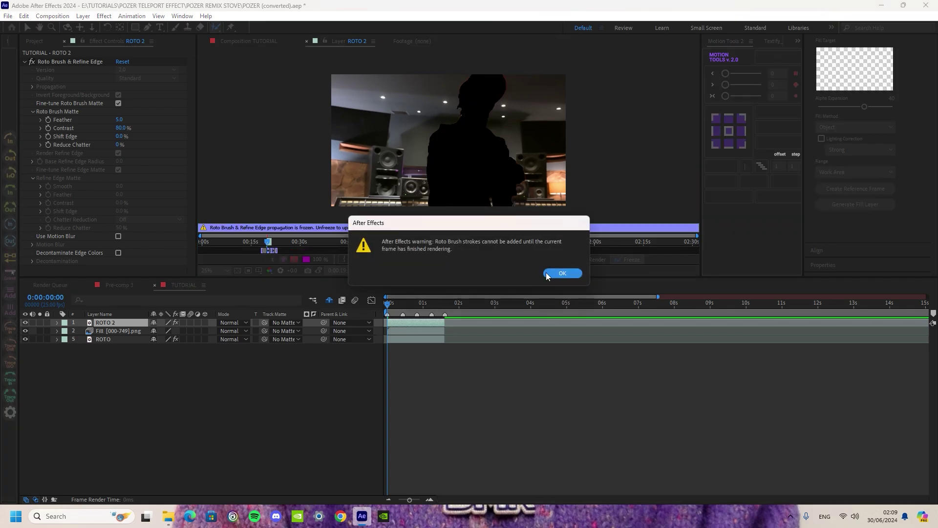
click(562, 273)
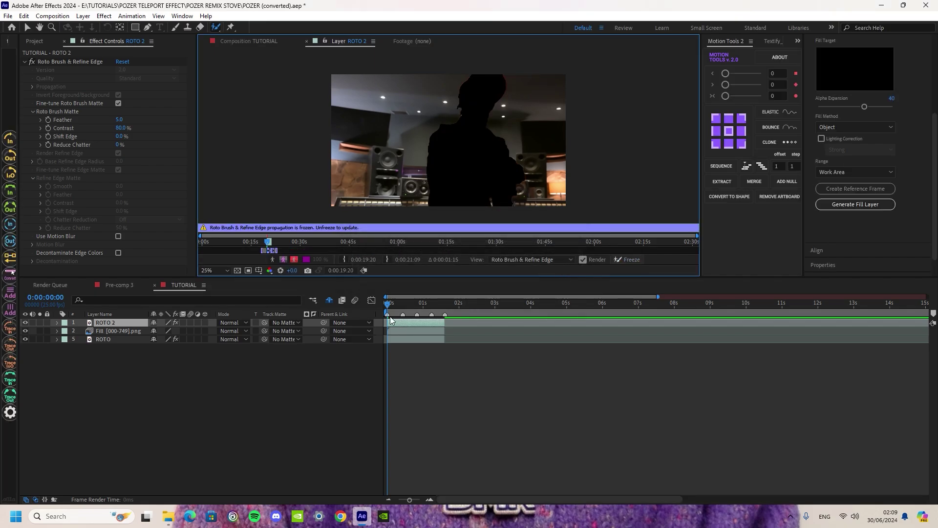
click(263, 43)
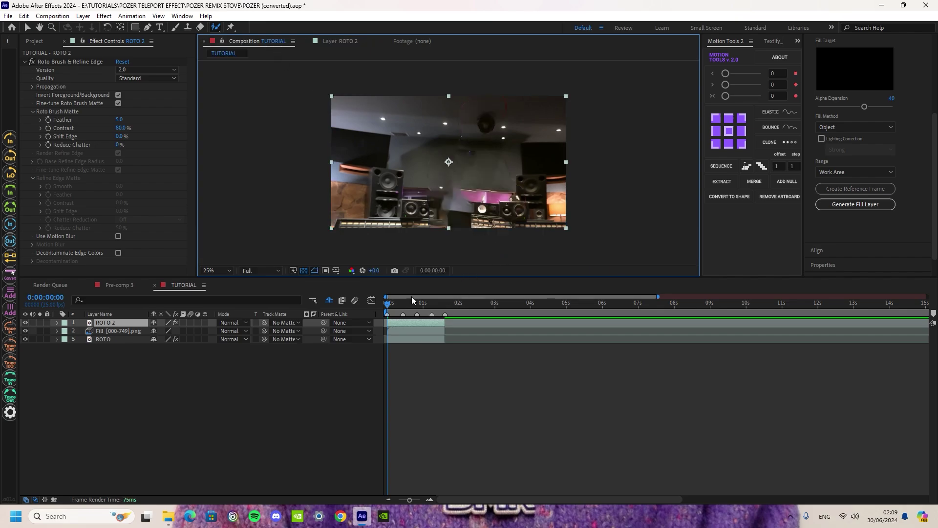
Turn off Invert Foreground/Background on ROTO 2 so only the performer is kept, and freeze its propagation again.
click(118, 95)
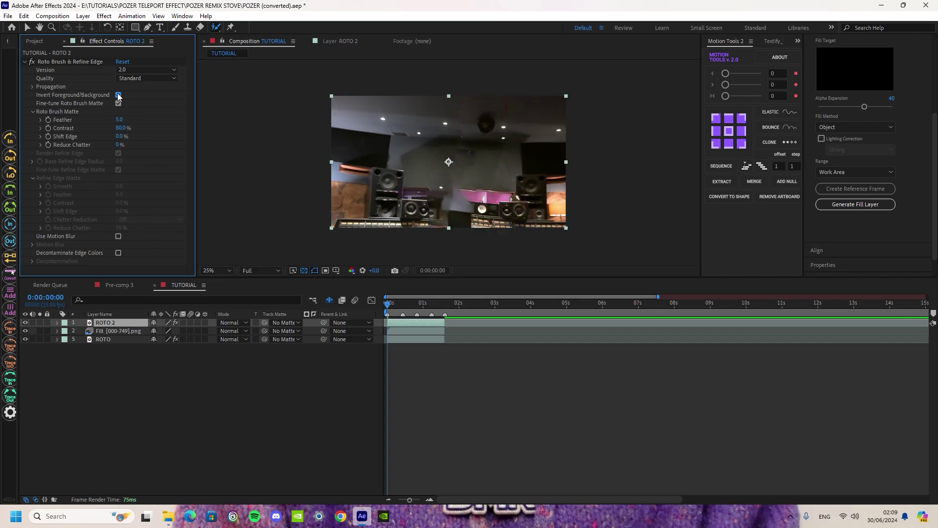
double_click(407, 321)
click(635, 259)
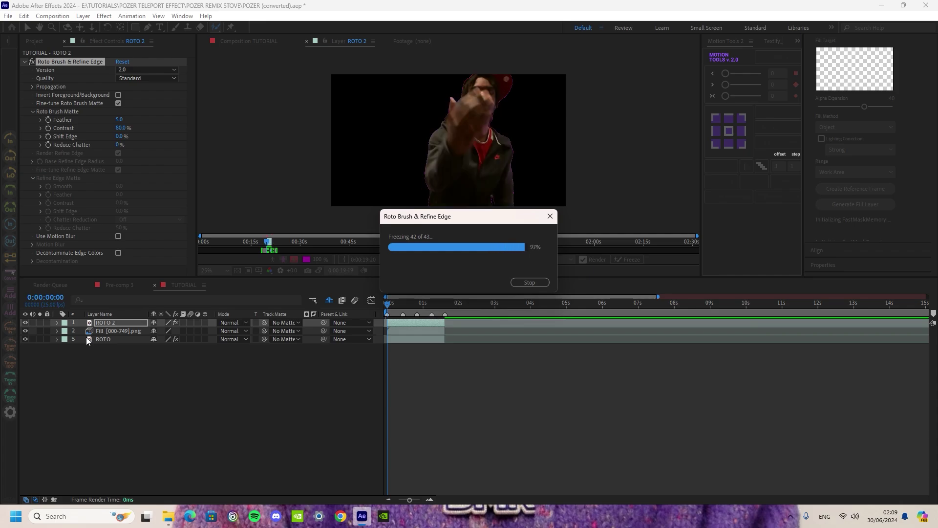
click(275, 44)
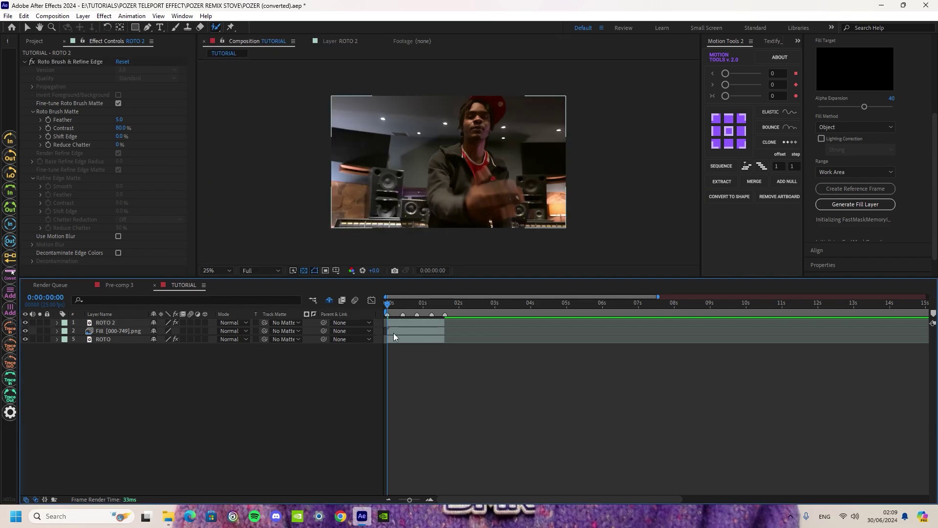
Add starting Position and Scale keyframes to the ROTO 2 layer at 0:00:00:00.
click(390, 367)
key(v)
key(=)
key(=)
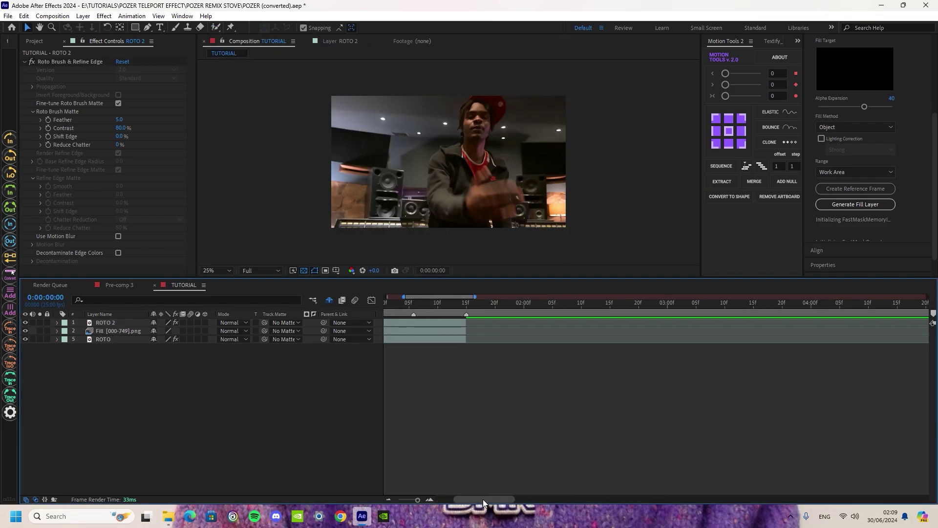
click(103, 324)
key(s)
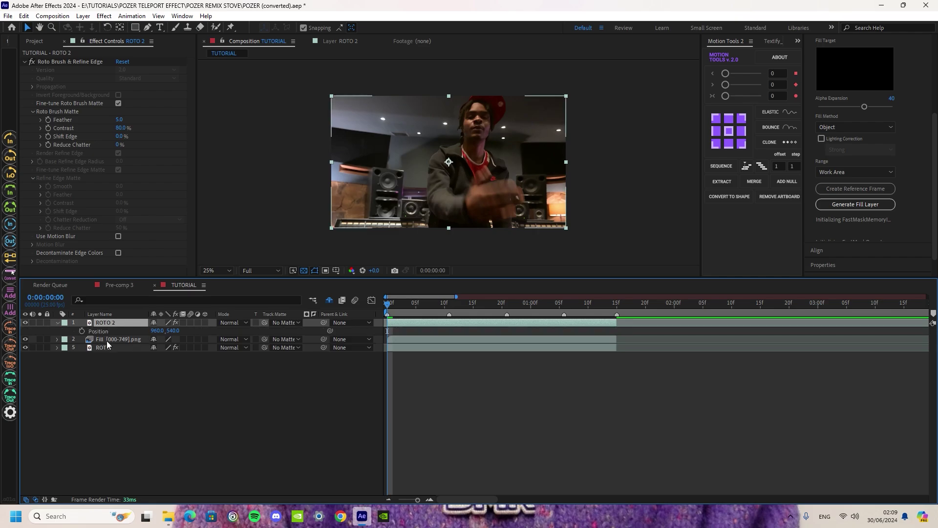
click(81, 330)
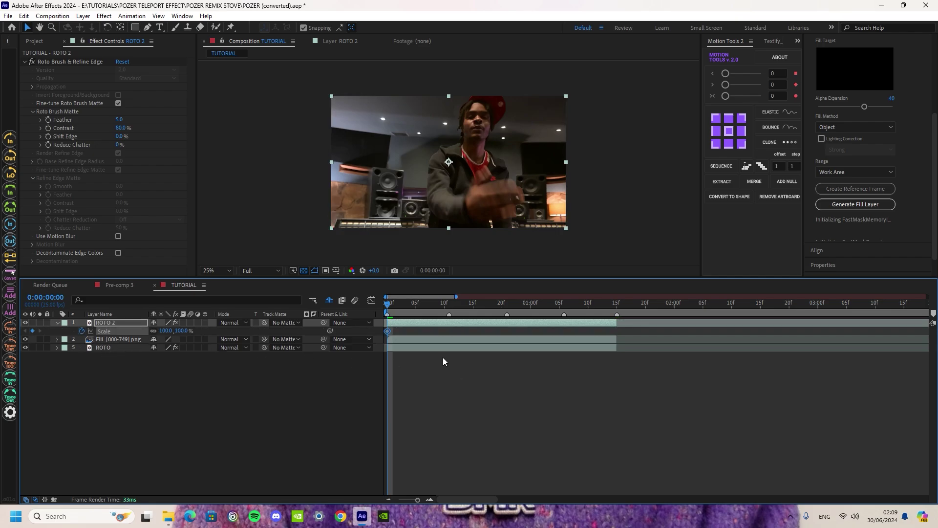
key(alt+shift+p)
Add Position and Scale keyframes to ROTO 2 at the second beat marker, 0:00:00:11.
click(559, 370)
scroll(458, 325, up, 1)
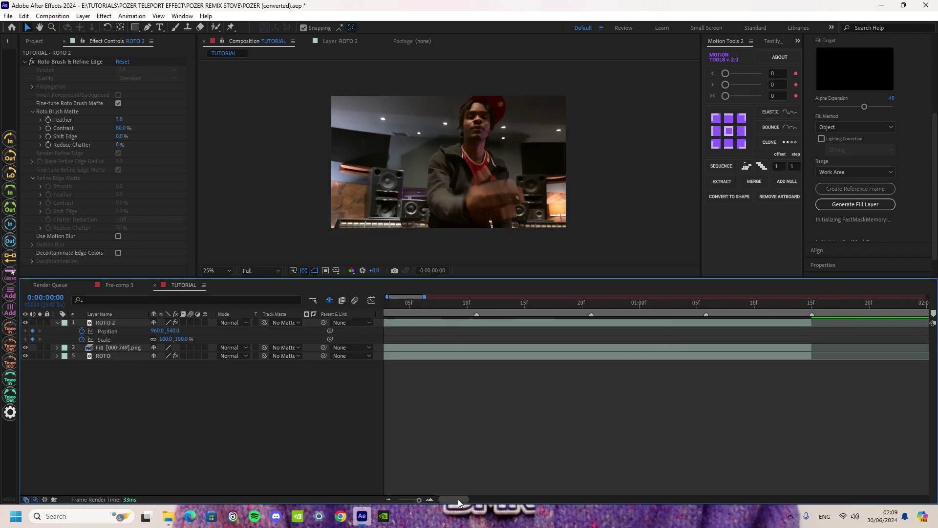
drag(458, 500, 430, 500)
drag(455, 307, 520, 312)
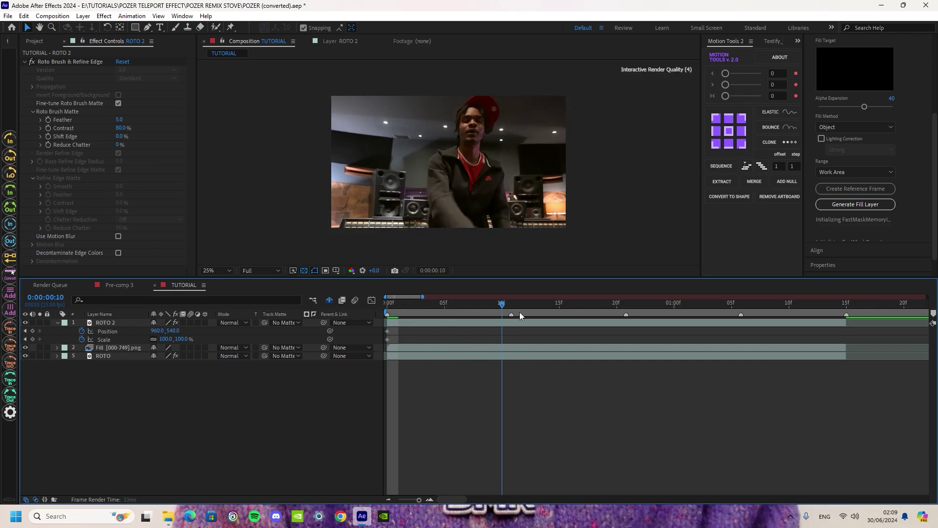
click(513, 314)
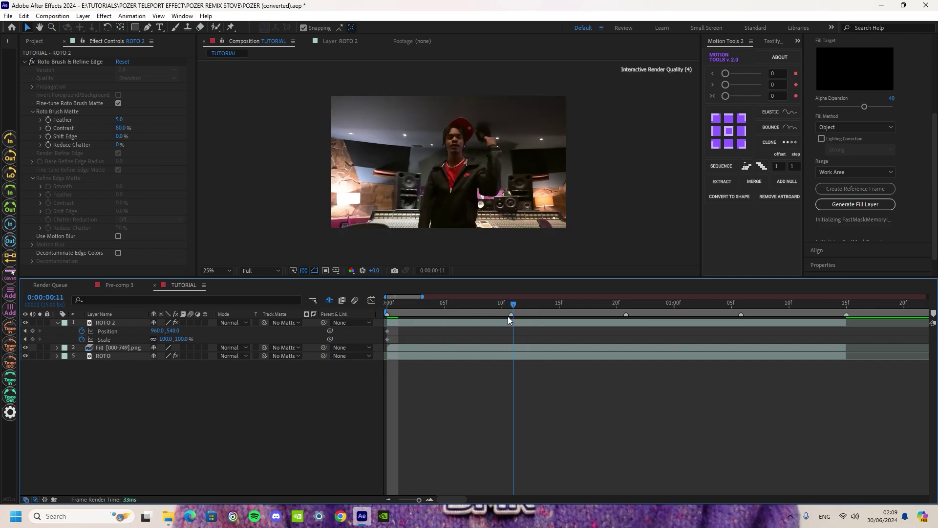
click(32, 331)
click(32, 340)
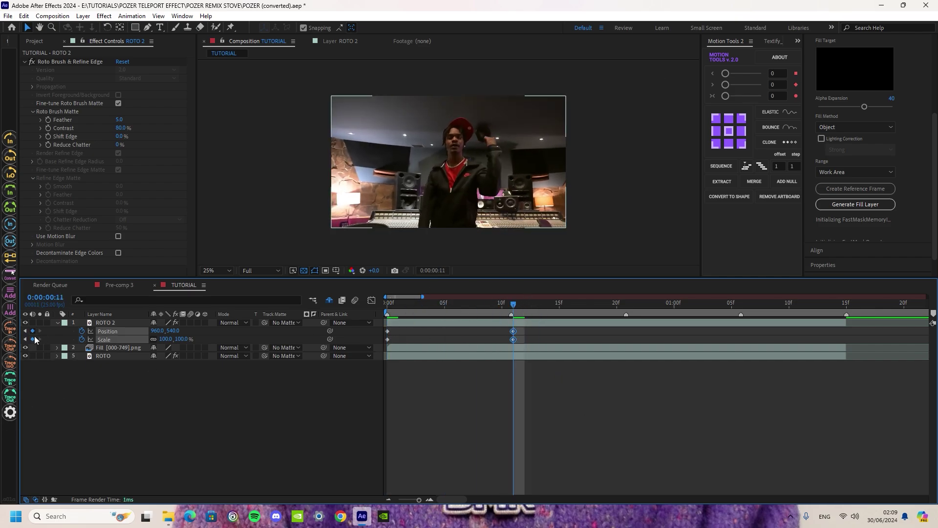
At 0:00:00:11, scale ROTO 2 to 145% and shift the performer sideways to an x position of about 408.
drag(494, 305, 513, 323)
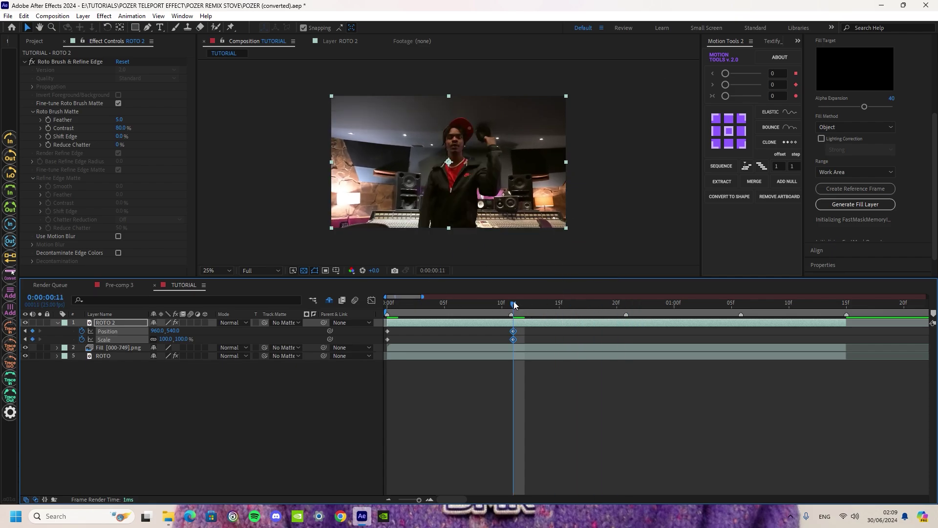
click(467, 450)
drag(158, 330, 44, 346)
drag(161, 331, 123, 336)
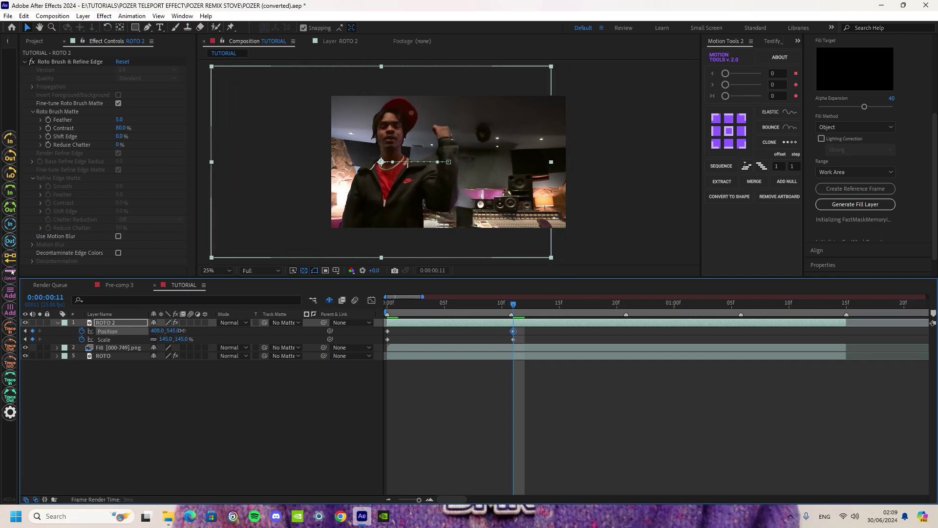
At 0:00:00:21, keyframe ROTO 2 at position 1459, 599 with a scale of 99%.
drag(513, 304, 629, 321)
drag(159, 331, 689, 332)
drag(167, 339, 143, 341)
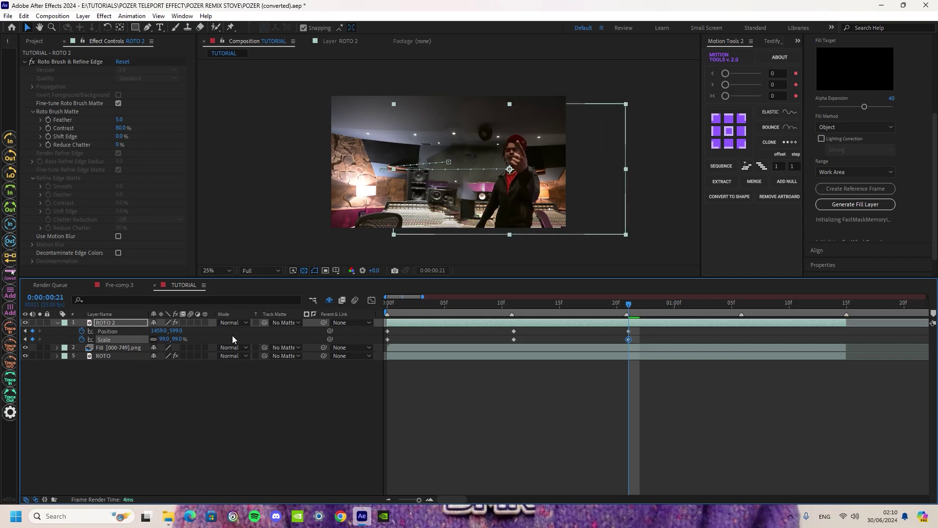
At 0:00:01:06, keyframe ROTO 2 at position 247, 505 with a scale of 182%.
drag(625, 311, 742, 320)
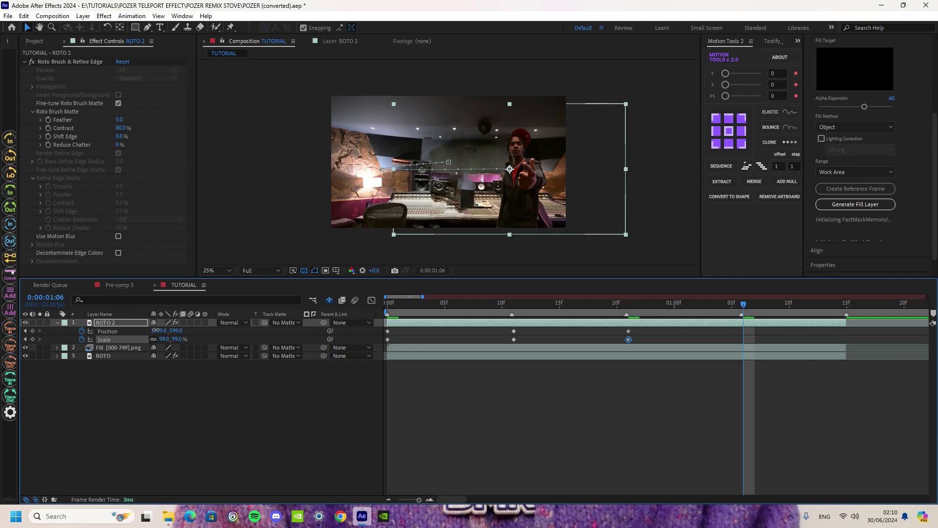
drag(159, 331, 1, 344)
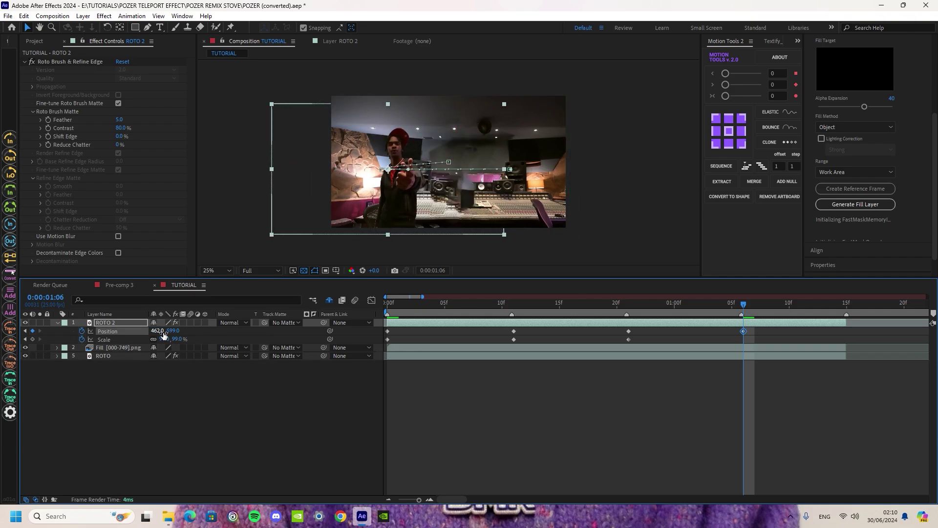
drag(164, 337, 53, 332)
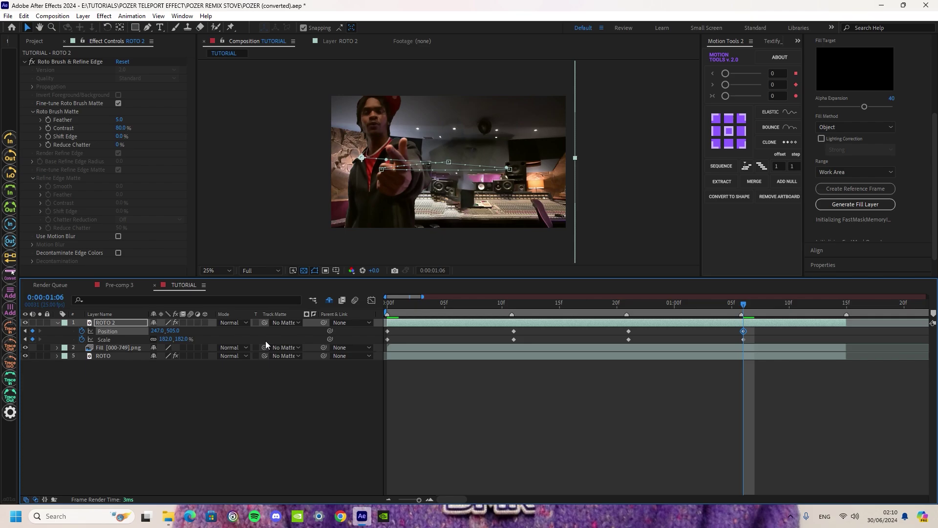
Copy ROTO 2's first Position and Scale keyframes to 0:00:01:14 and save the project.
drag(412, 329, 369, 344)
key(ctrl+f)
click(453, 398)
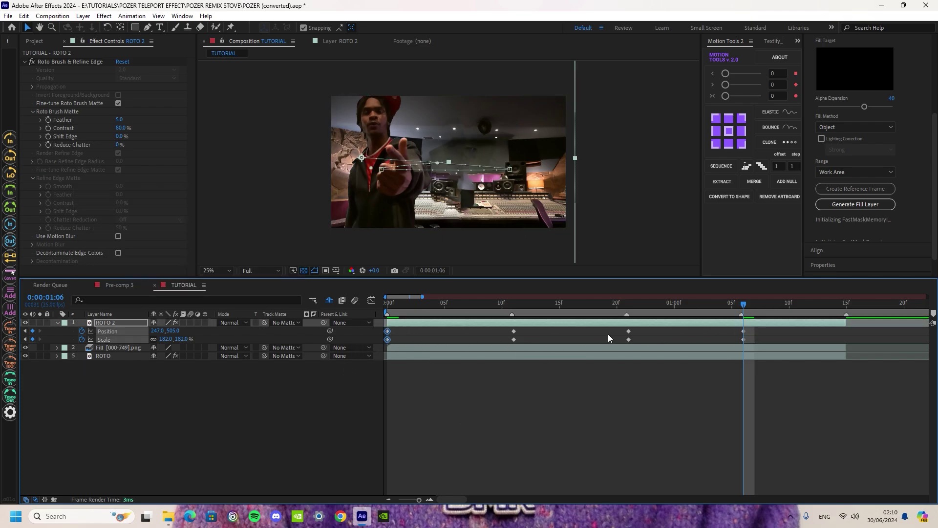
click(836, 307)
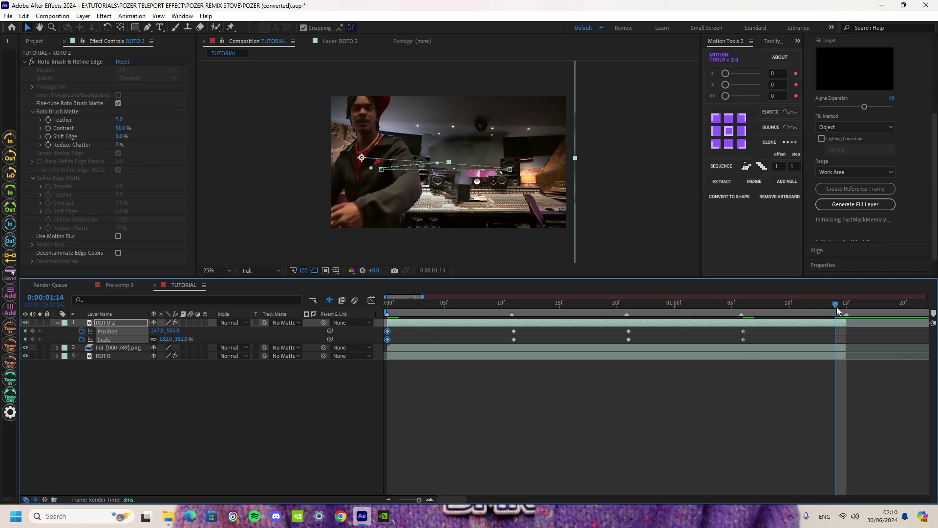
key(ctrl+v)
key(ctrl+s)
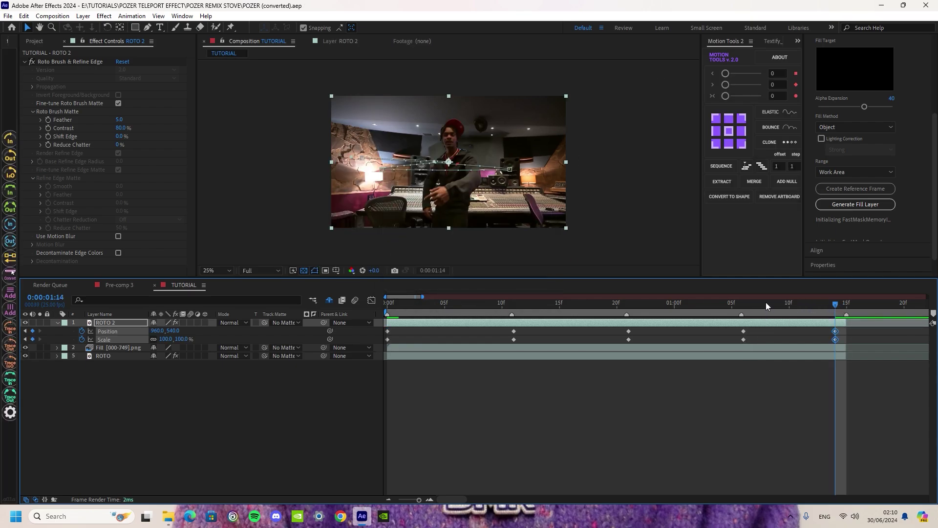
Apply Easy Ease to all of ROTO 2's Position and Scale keyframes.
drag(766, 302, 359, 328)
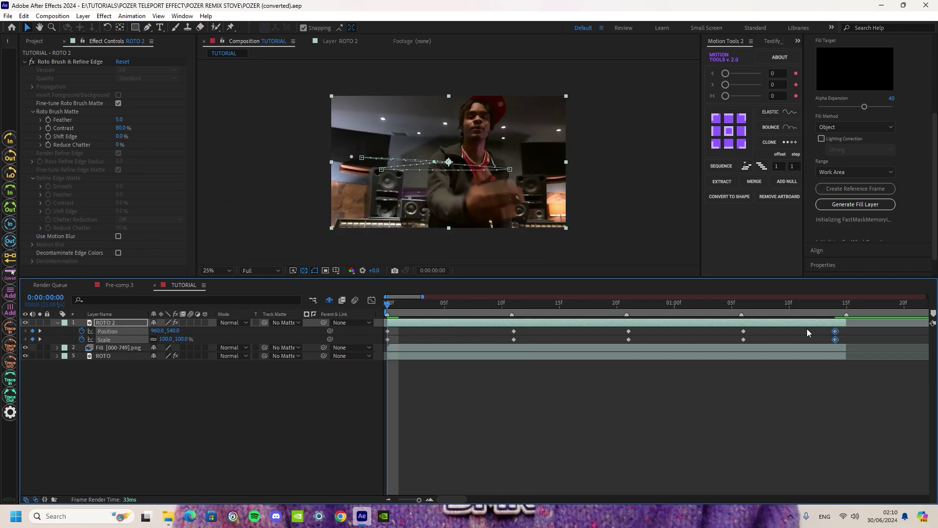
drag(831, 335, 325, 354)
key(F9)
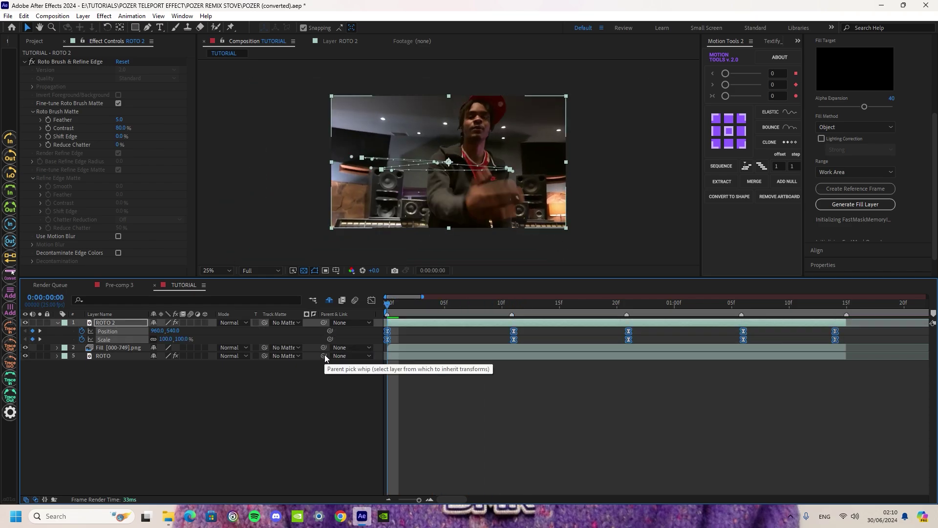
Lengthen the eases of ROTO 2's Position and Scale keyframes in the speed graph so each move peaks sharply between beats.
click(372, 300)
click(512, 457)
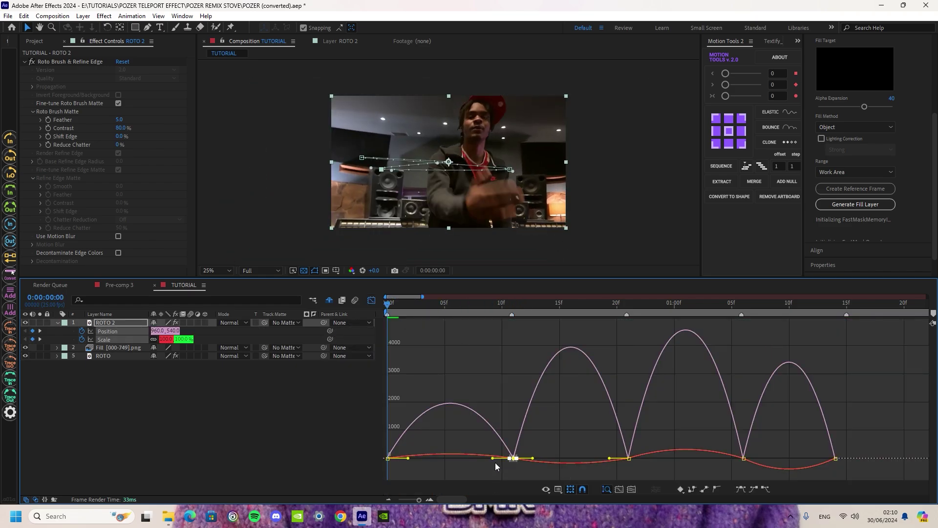
drag(492, 459, 467, 458)
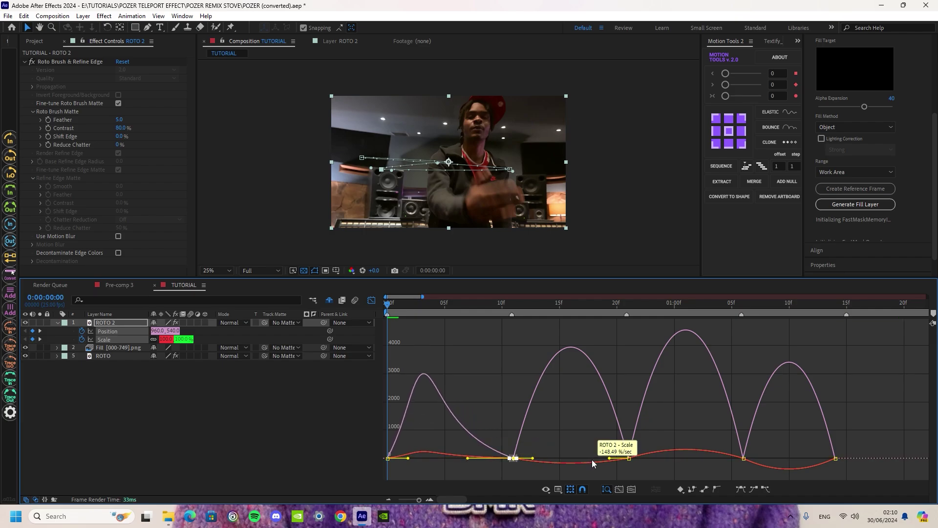
drag(651, 444, 595, 459)
drag(527, 450, 546, 459)
drag(781, 449, 655, 460)
drag(867, 446, 771, 458)
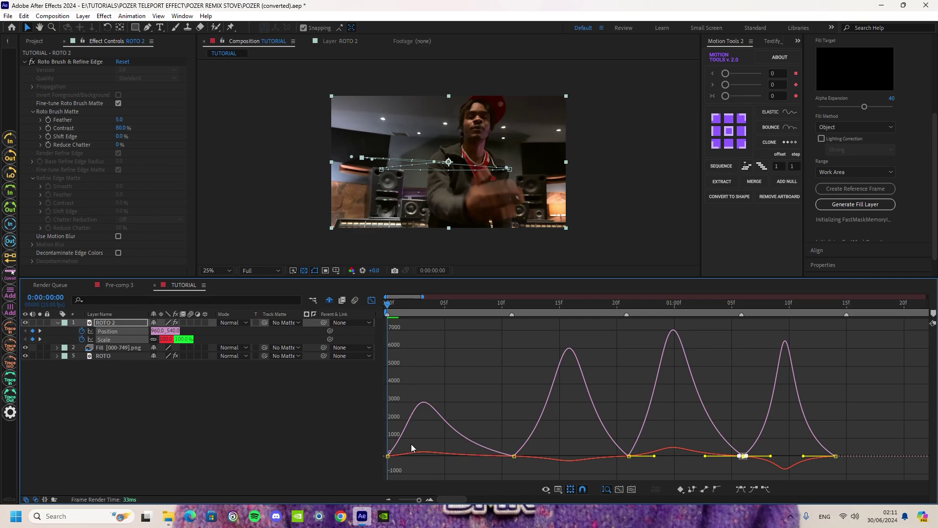
click(388, 456)
drag(409, 456, 425, 456)
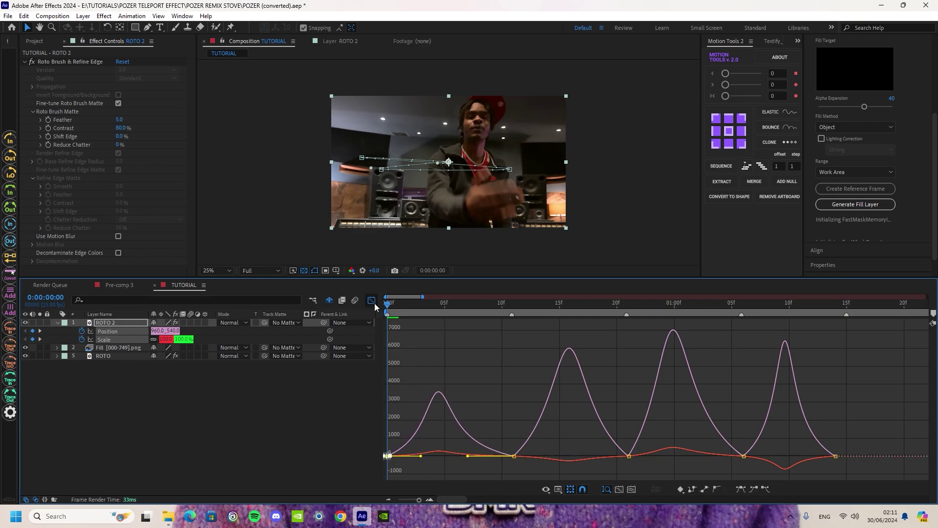
Return to the keyframe view and play back the eased teleport movement.
click(372, 300)
key(space)
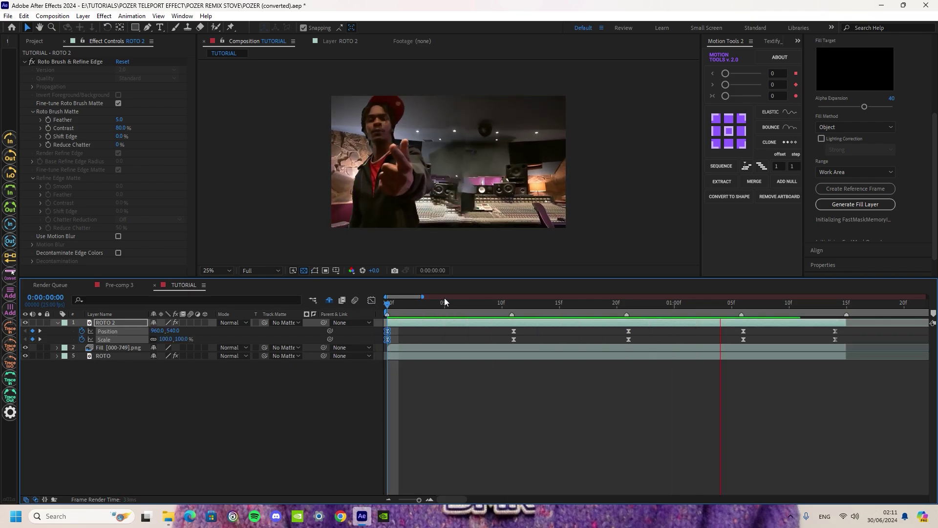
key(space)
Create a copy of the ROTO layer that runs only from 0:00:01:15 to about 0:00:02:08.
drag(496, 308, 471, 313)
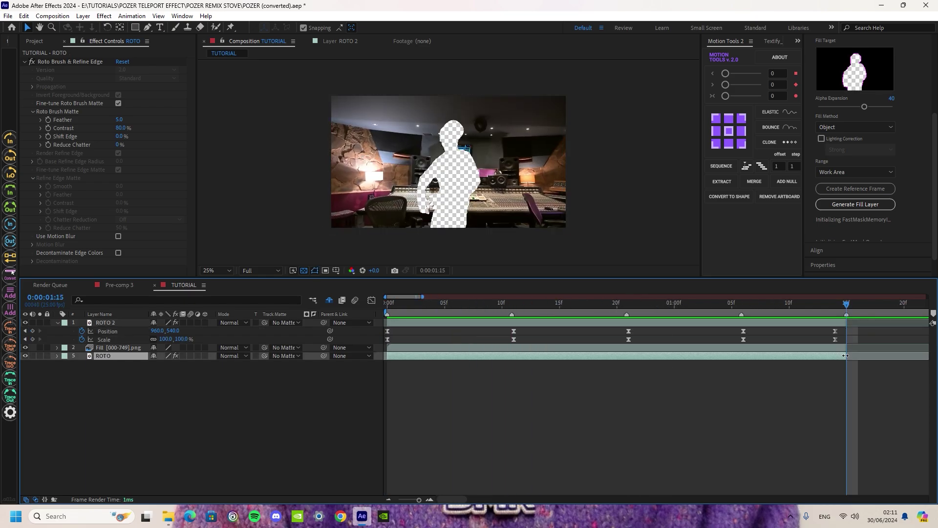
key(ctrl+d)
key(minus)
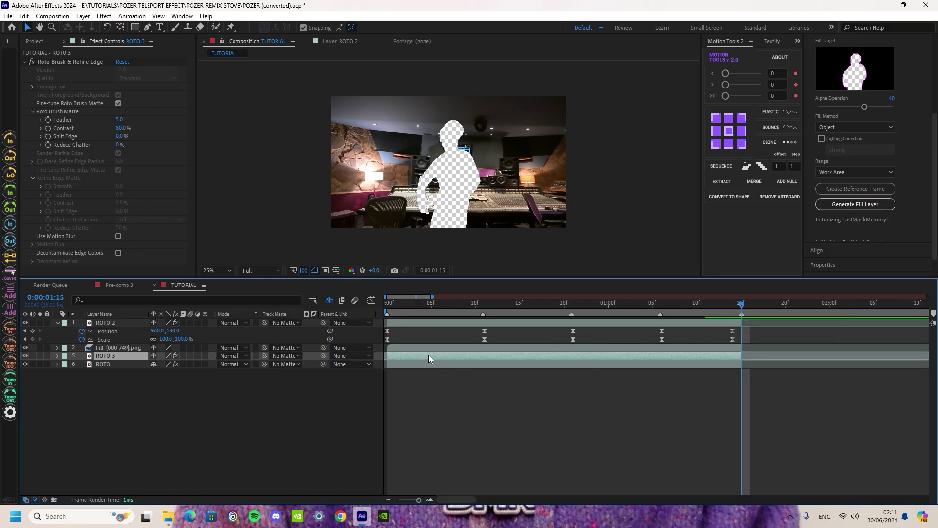
drag(748, 353, 901, 355)
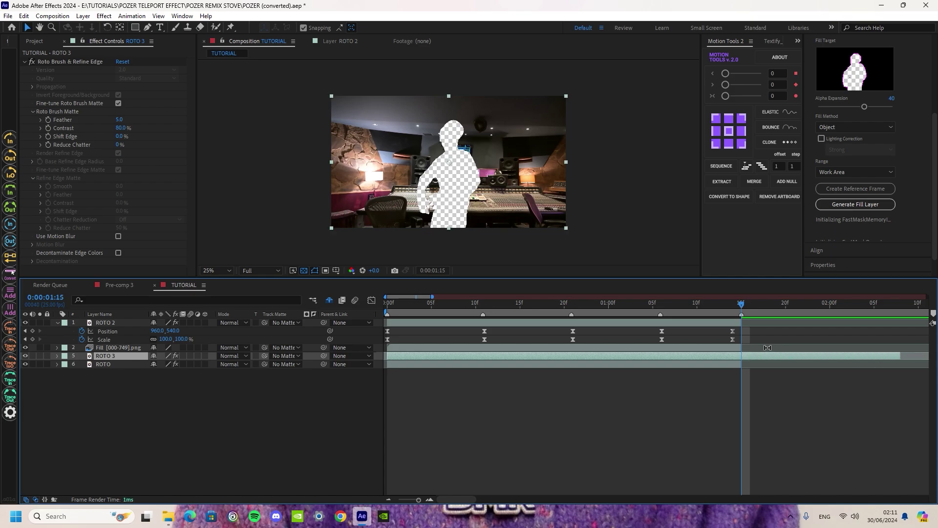
key(ctrl+shift+d)
click(724, 365)
key(Delete)
click(783, 357)
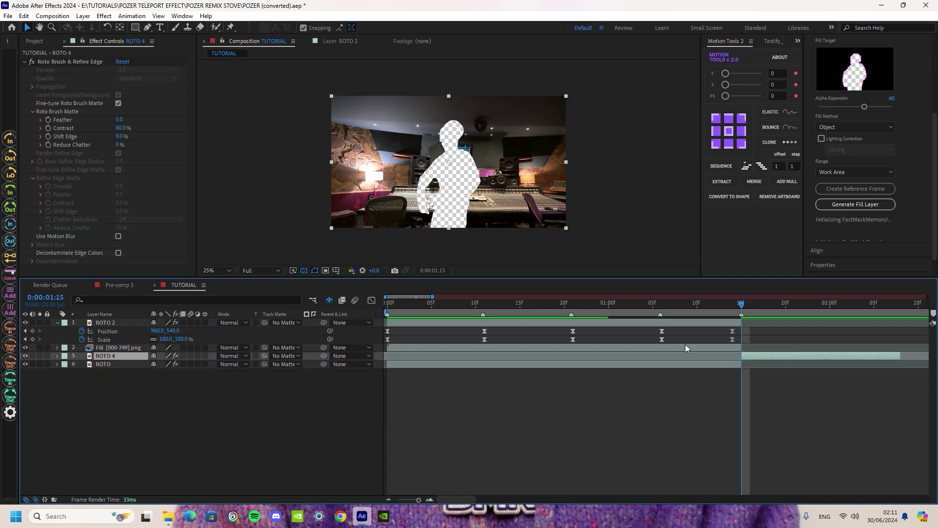
Remove the Roto Brush & Refine Edge effect from ROTO 4 to bring back the original footage after 0:00:01:15.
click(50, 63)
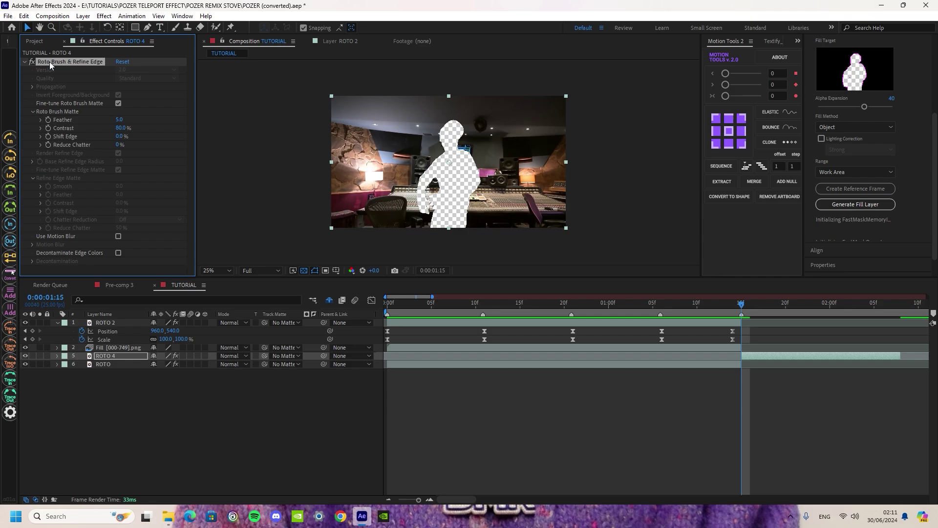
key(Delete)
click(751, 307)
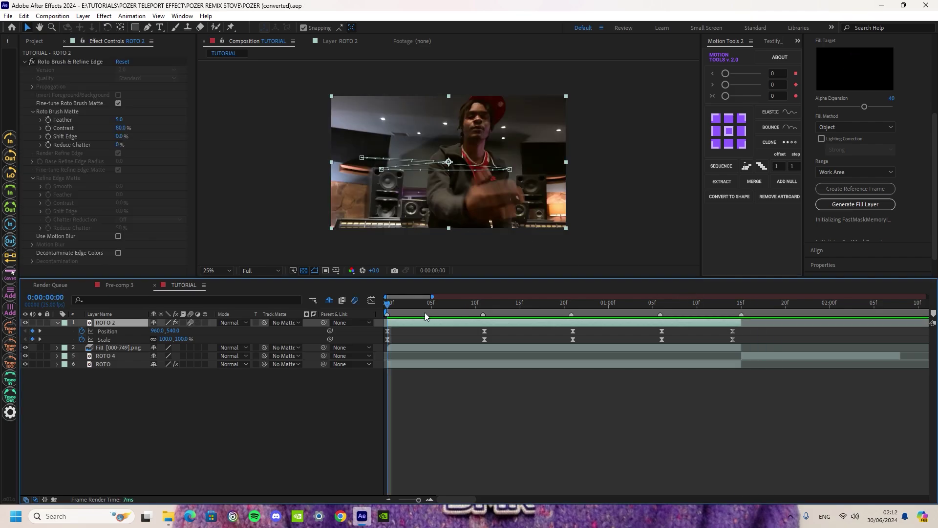
Duplicate ROTO 2 and paste an Echo effect with echo time -0.020 and 7 echoes onto the lower original.
key(ctrl+d)
click(417, 331)
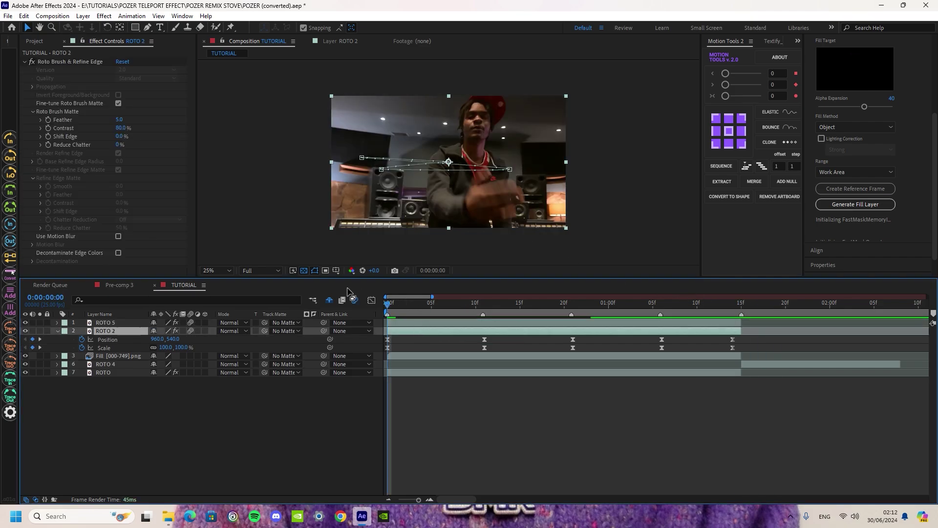
key(ctrl+v)
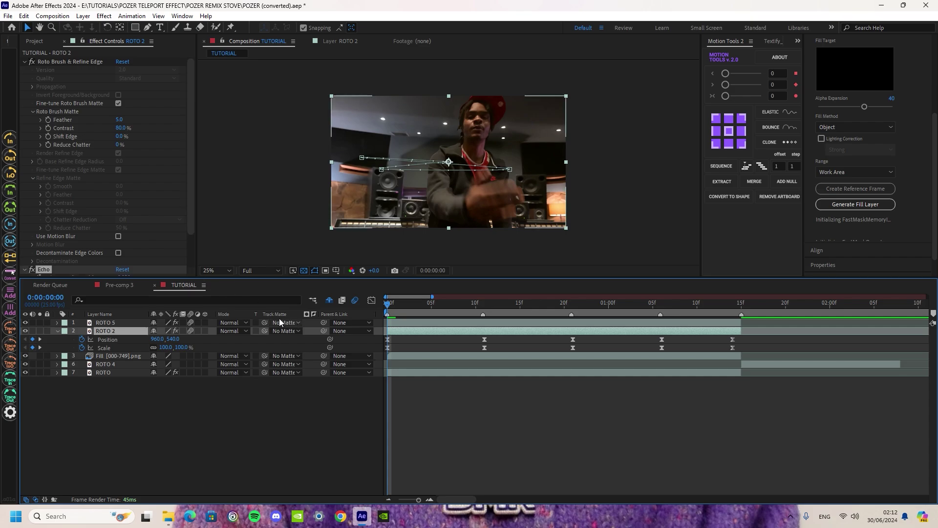
scroll(130, 259, down, 2)
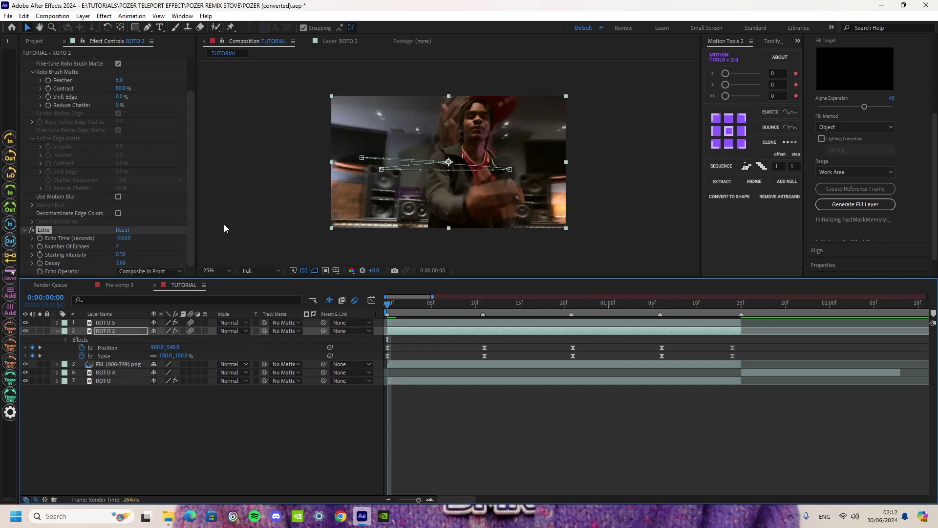
Add Gaussian Blur to ROTO 2 with a blurriness of 23.5.
click(125, 332)
key(ctrl+space)
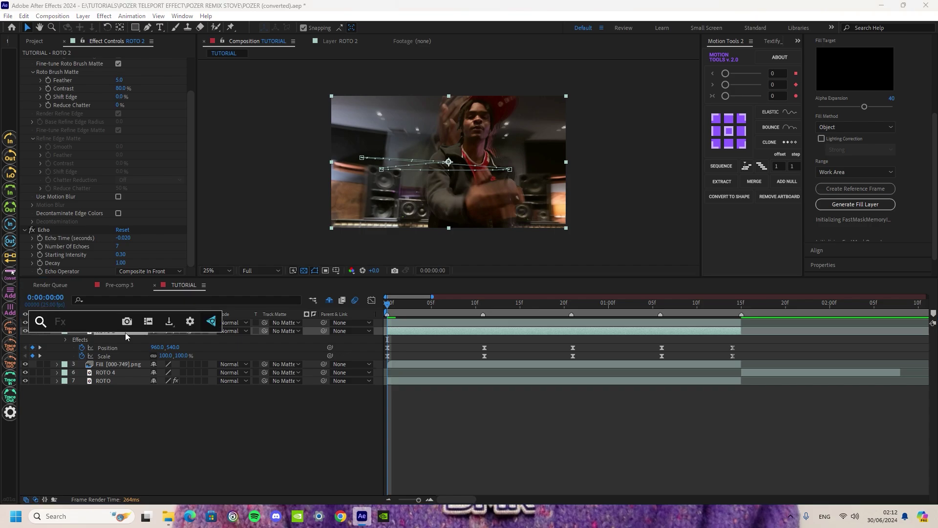
text(e)
key(BackSpace)
text(gau)
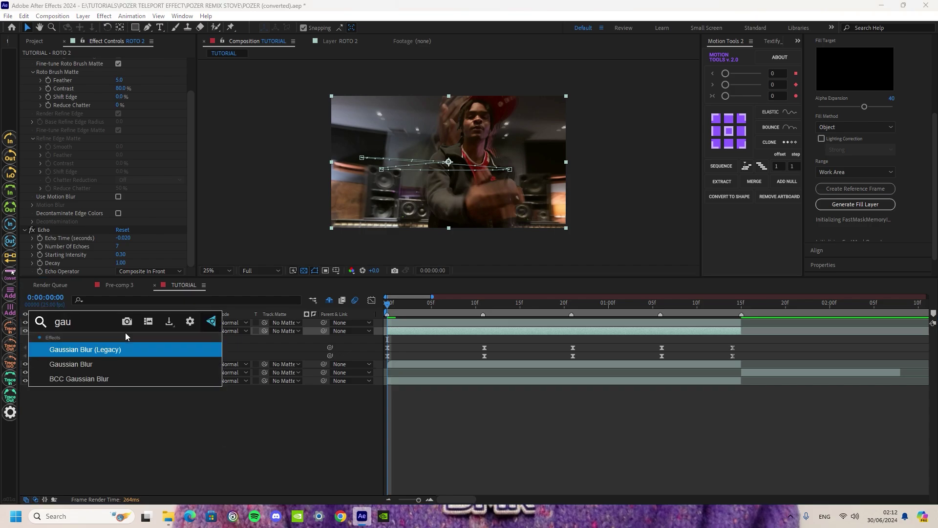
click(124, 364)
click(122, 254)
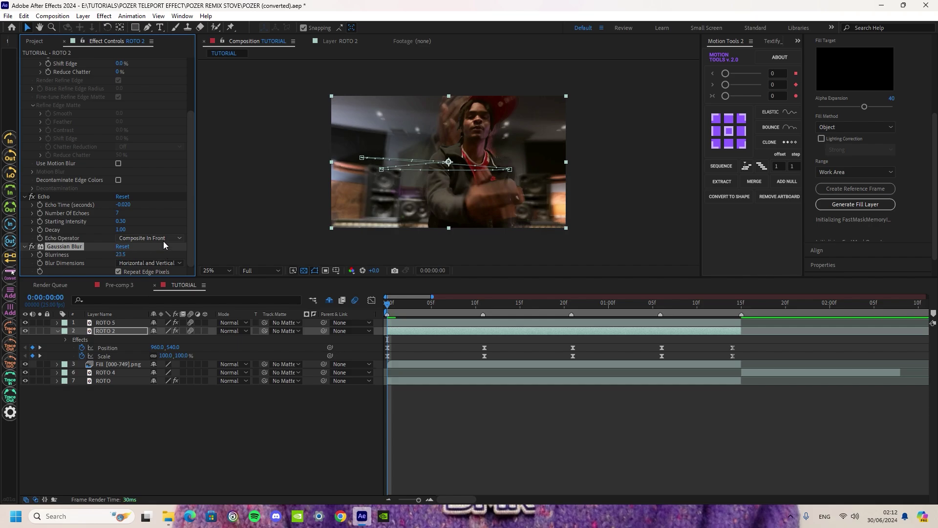
click(449, 491)
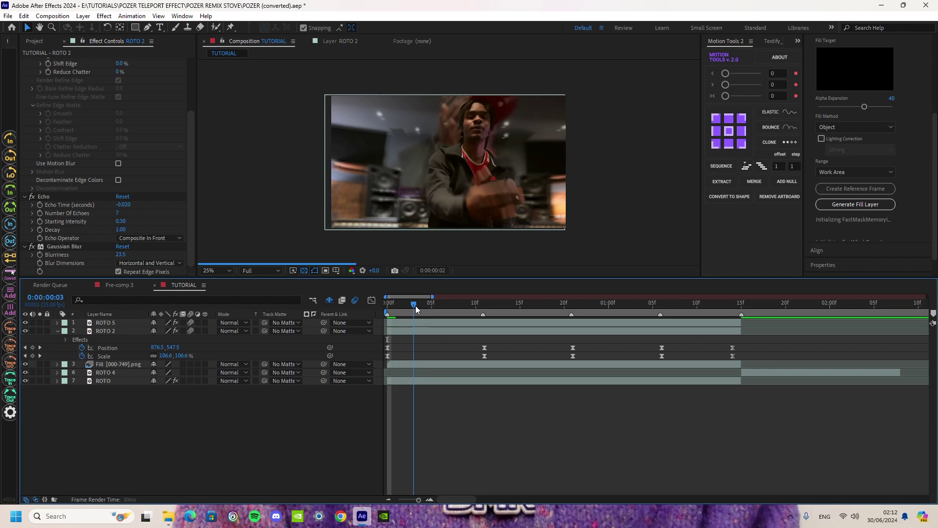
Start keyframing ROTO 2's Opacity at 0:00:00:00 and show its Position and Scale keyframes alongside it.
click(129, 332)
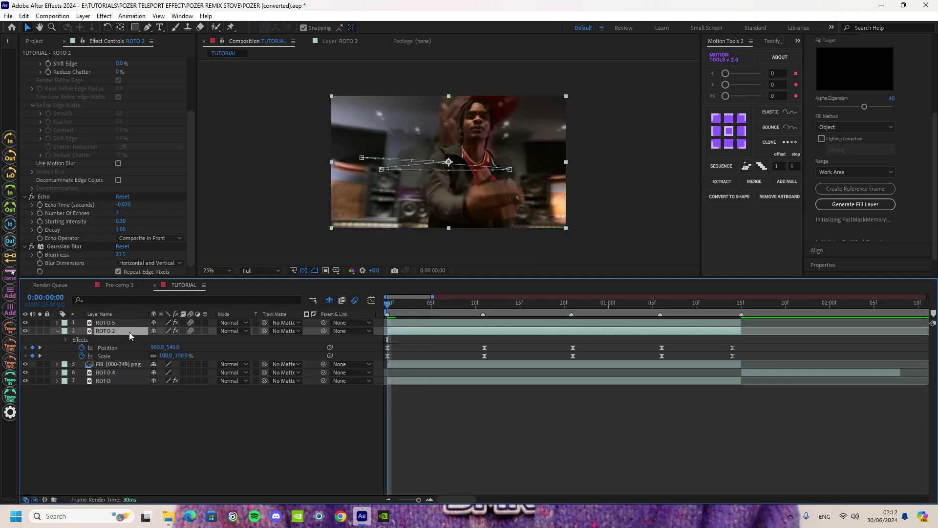
key(t)
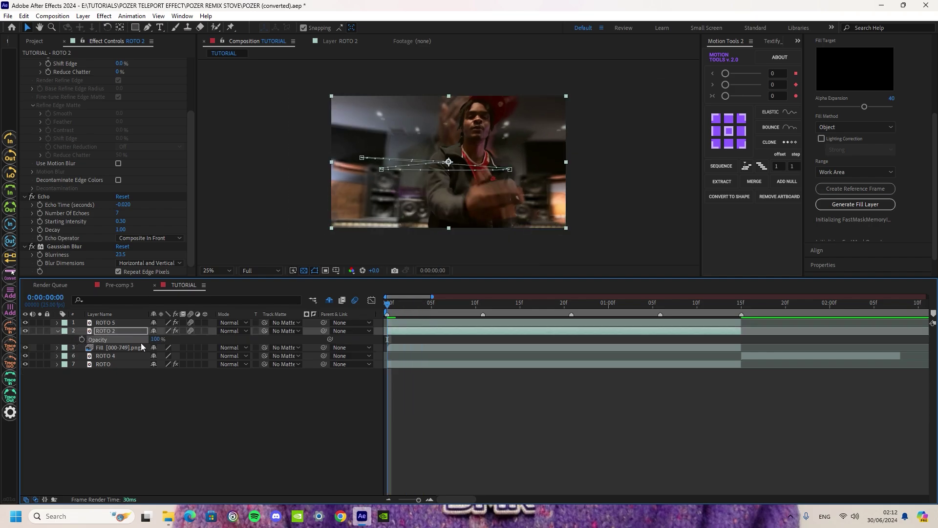
click(83, 339)
key(shift+p)
key(shift+s)
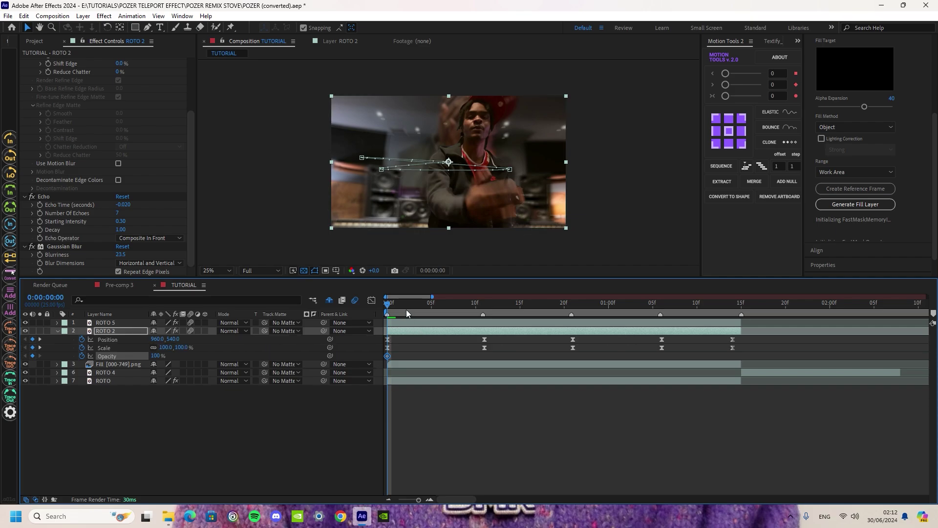
Fade ROTO 2 in with a 100% Opacity keyframe at 0:00:00:05 and 2% at the first keyframe, then preview it.
click(414, 306)
drag(414, 306, 431, 306)
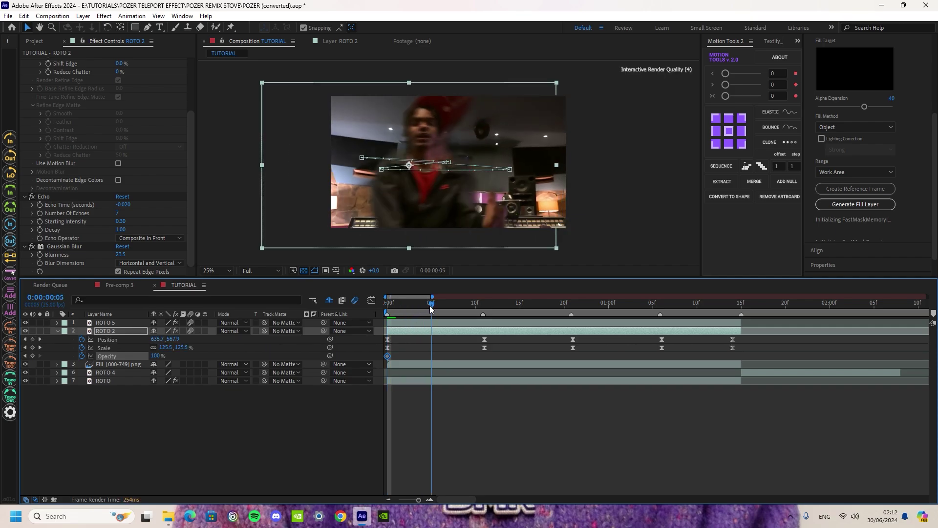
click(32, 355)
click(23, 359)
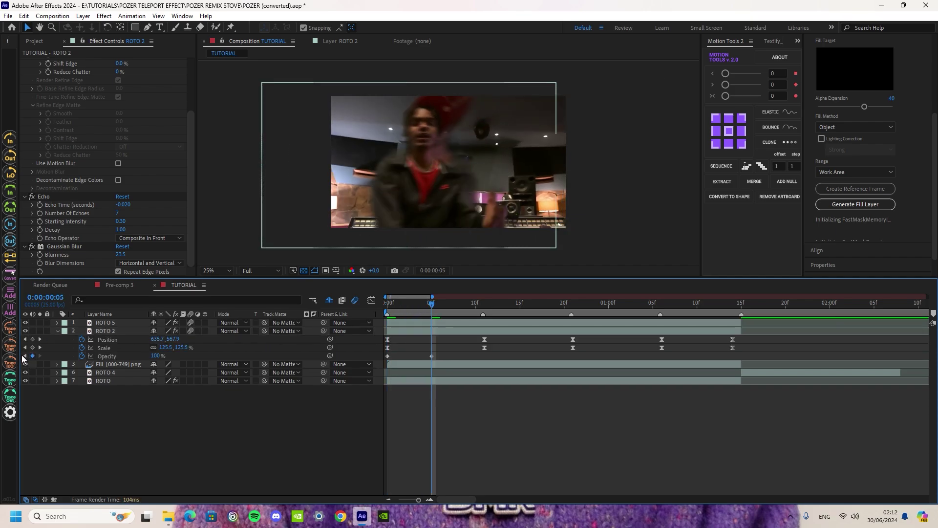
click(24, 356)
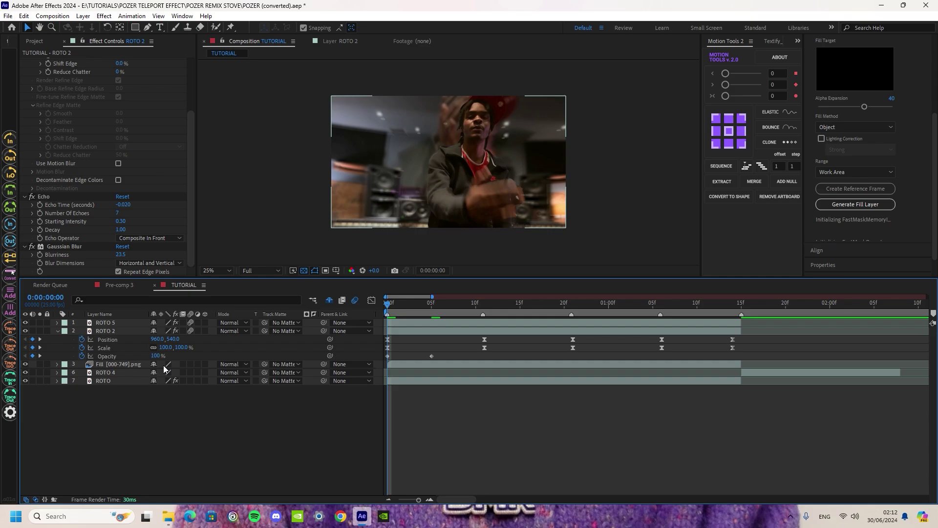
drag(155, 356, 107, 356)
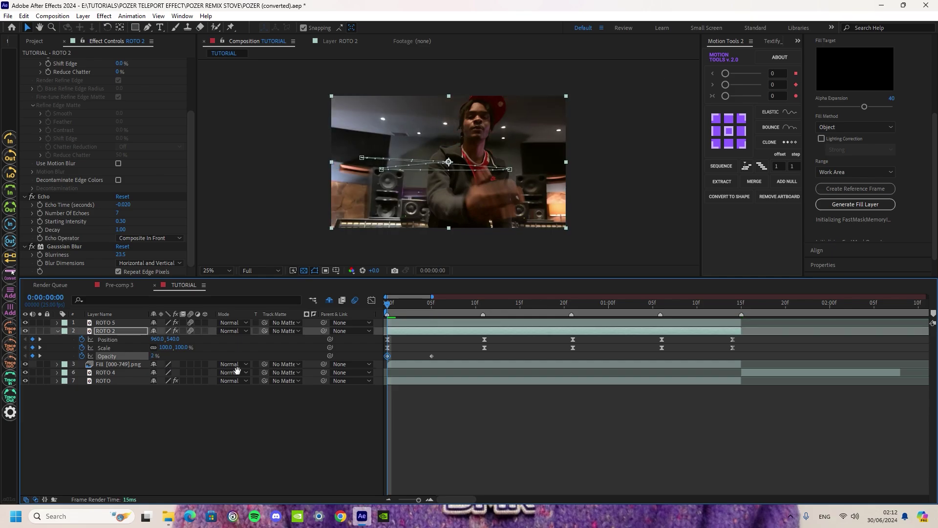
key(space)
key(space)
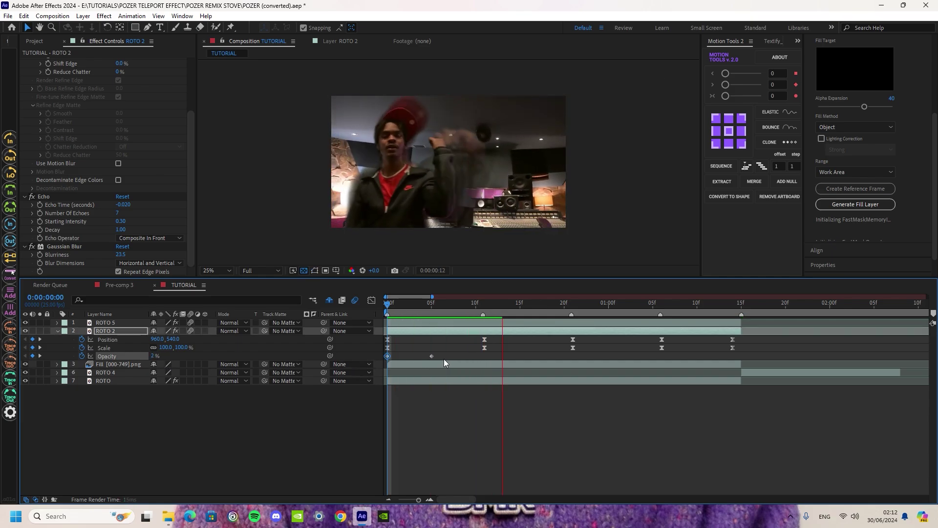
Move ROTO 2's second Opacity keyframe to 0:00:00:06 and lengthen the first keyframe's ease in the speed graph.
drag(489, 304, 422, 313)
drag(431, 357, 442, 356)
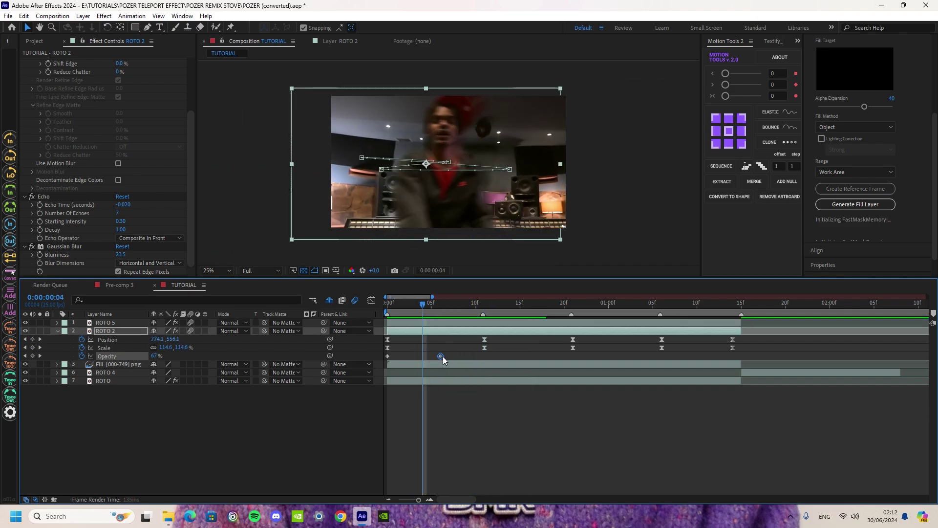
click(371, 300)
drag(400, 470, 413, 469)
key(space)
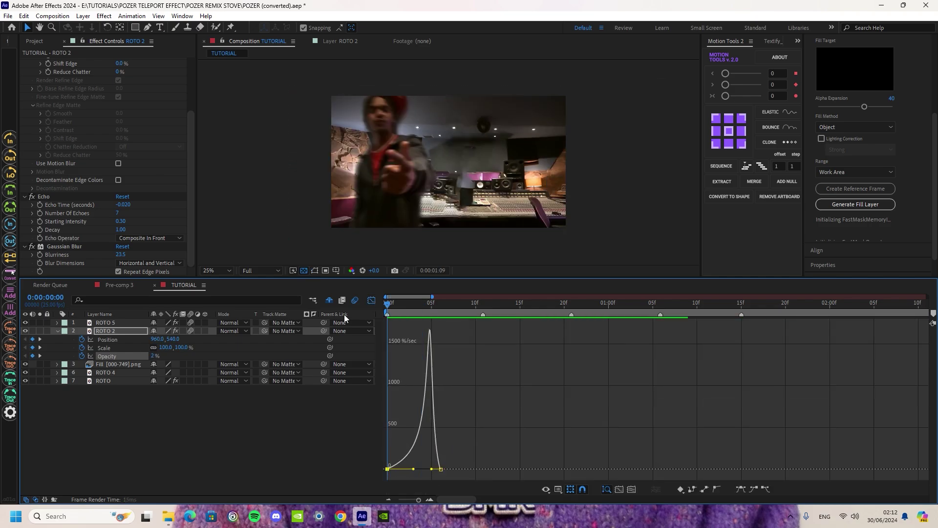
click(371, 300)
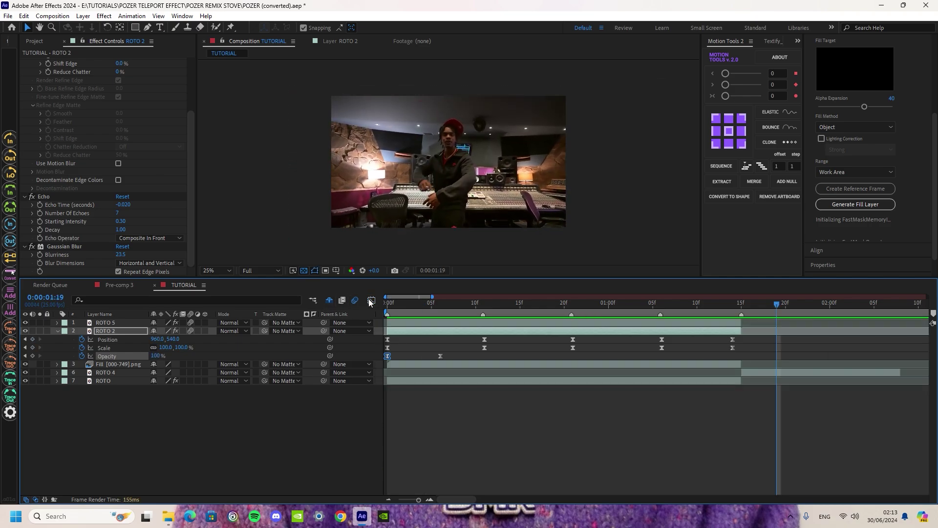
drag(561, 313, 616, 333)
key(space)
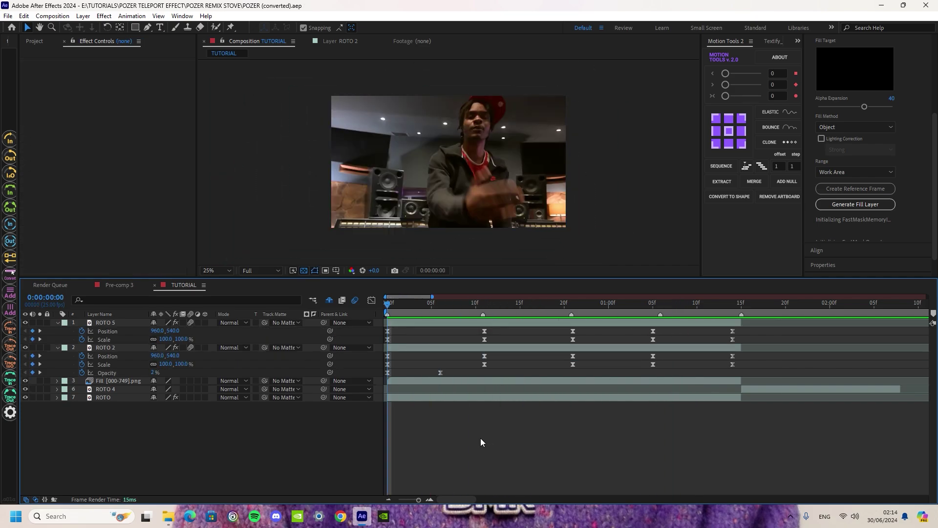
Paste the adjustment layer with Motion Tile and S_Shake at 0:00:00:00, check its keyframes and save the project.
key(ctrl+v)
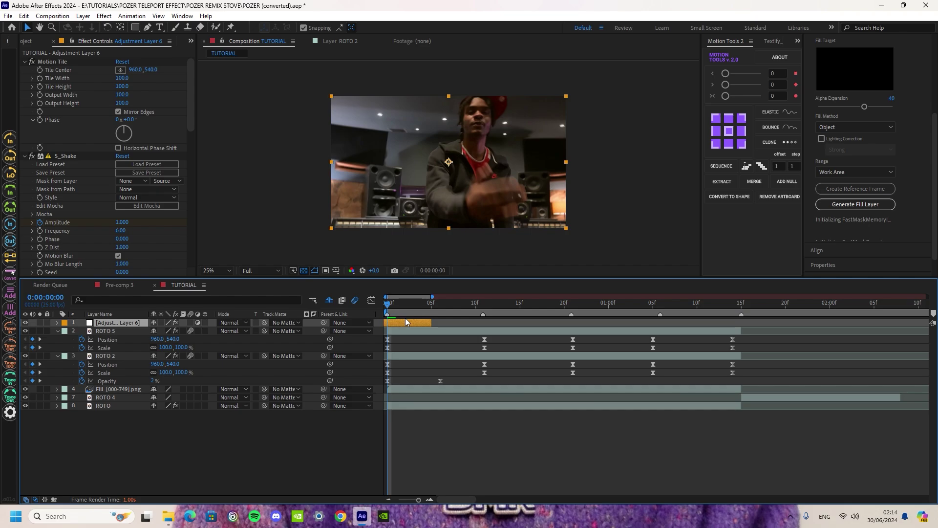
key(u)
mouse_move(405, 321)
mouse_down()
mouse_move(512, 325)
mouse_move(410, 322)
mouse_up()
key(ctrl+s)
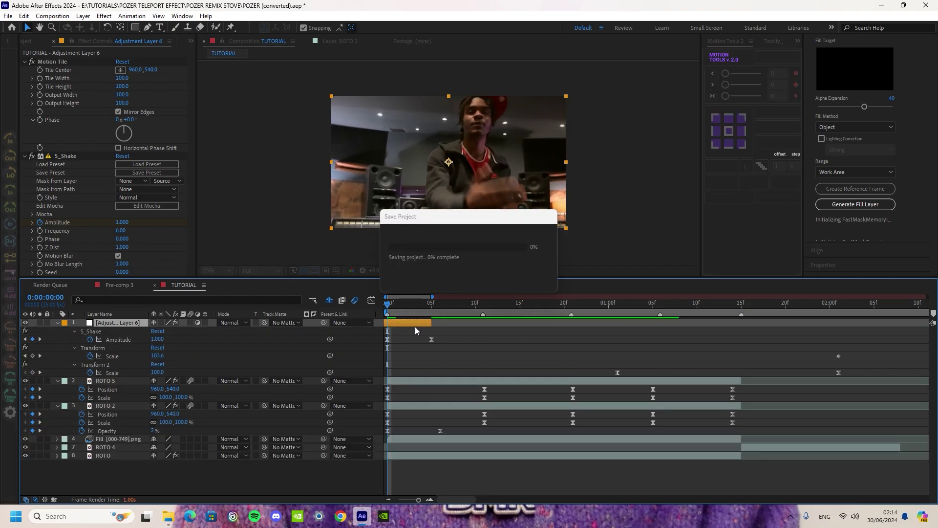
key(u)
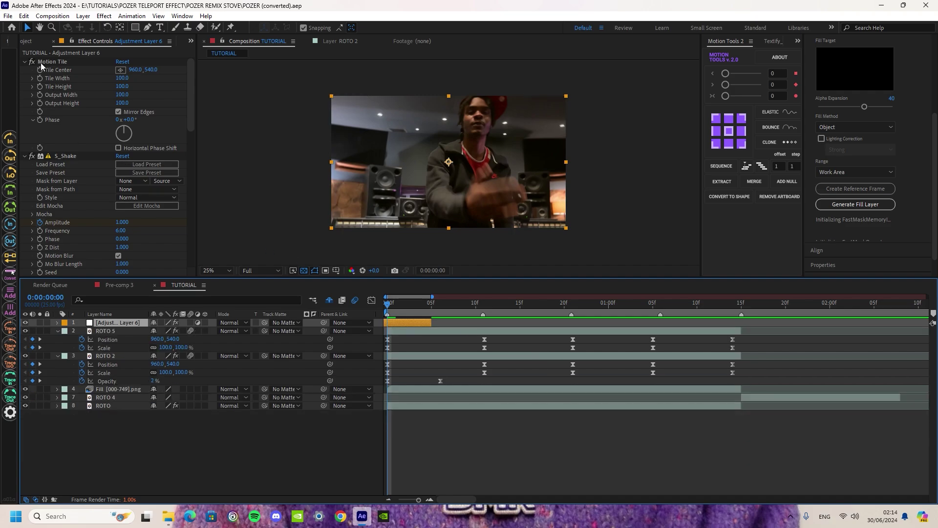
Duplicate the shake adjustment layer and move the copy to start on the beat at 0:00:00:11.
click(453, 362)
click(29, 42)
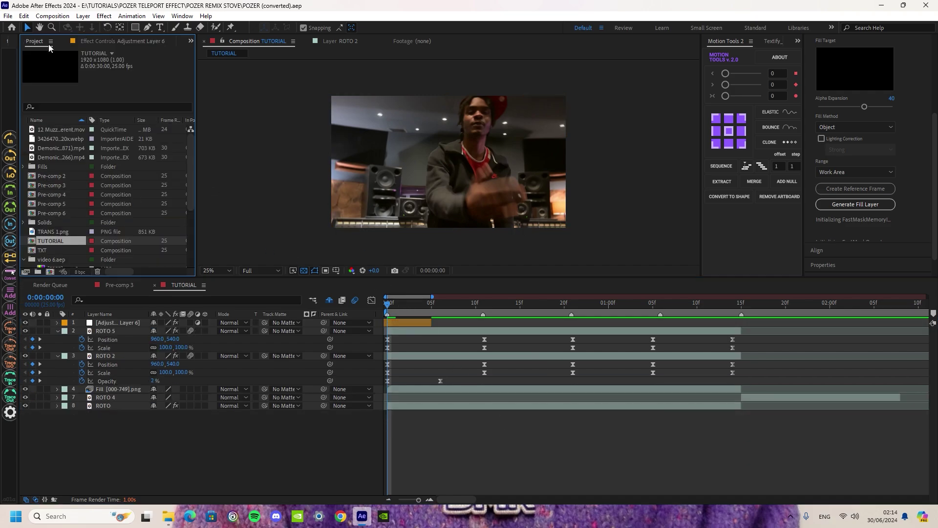
click(406, 321)
key(ctrl+d)
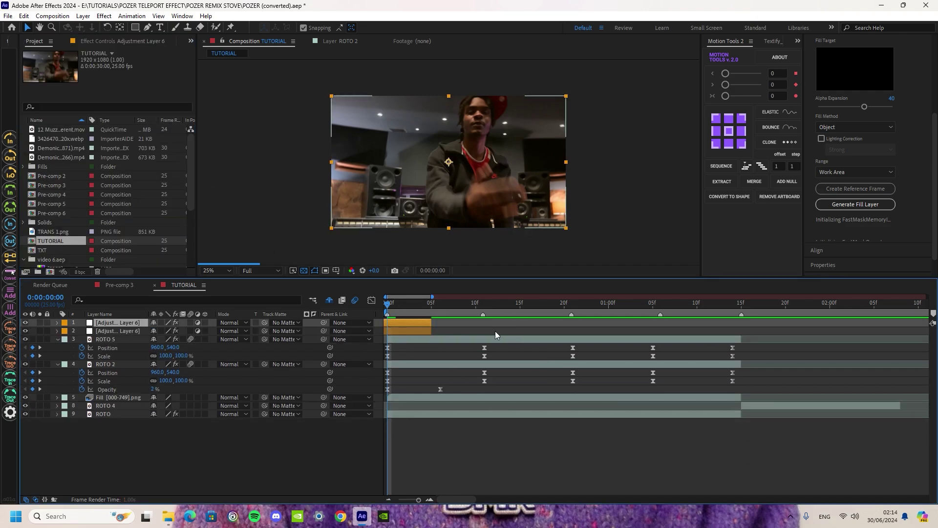
click(485, 302)
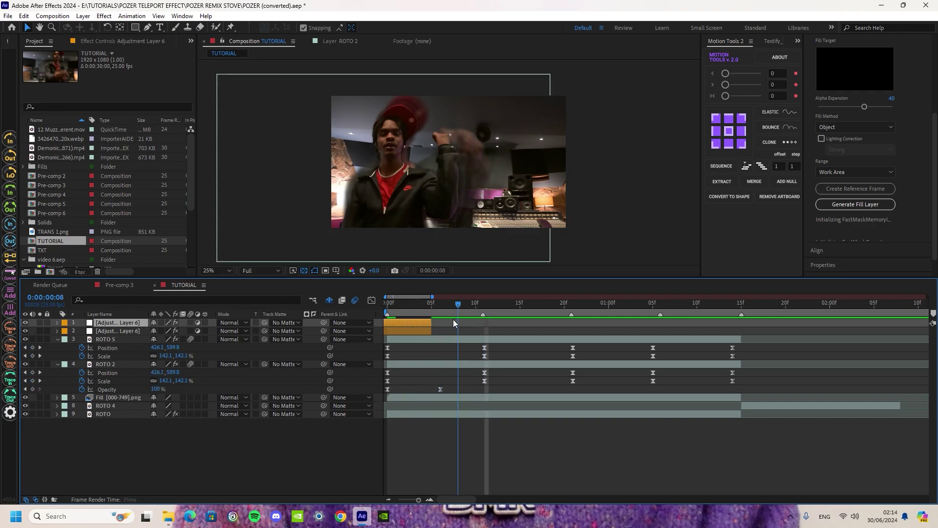
key(u)
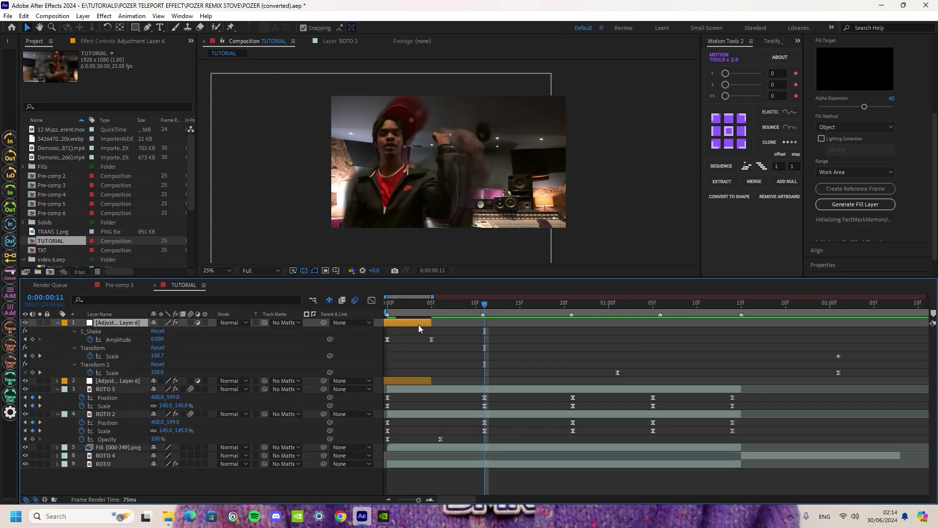
drag(430, 323, 500, 326)
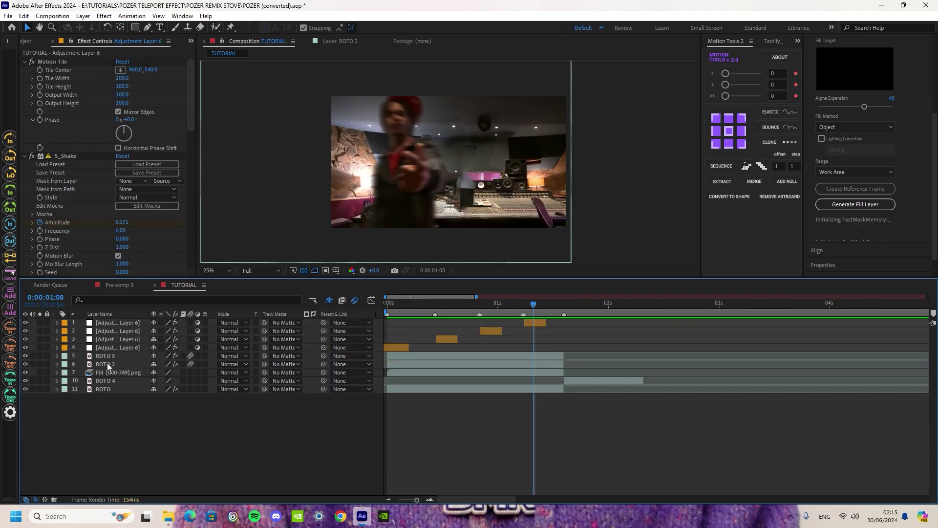
Review the effects applied to the ROTO 2, ROTO 5, ROTO and ROTO 4 layers.
click(109, 362)
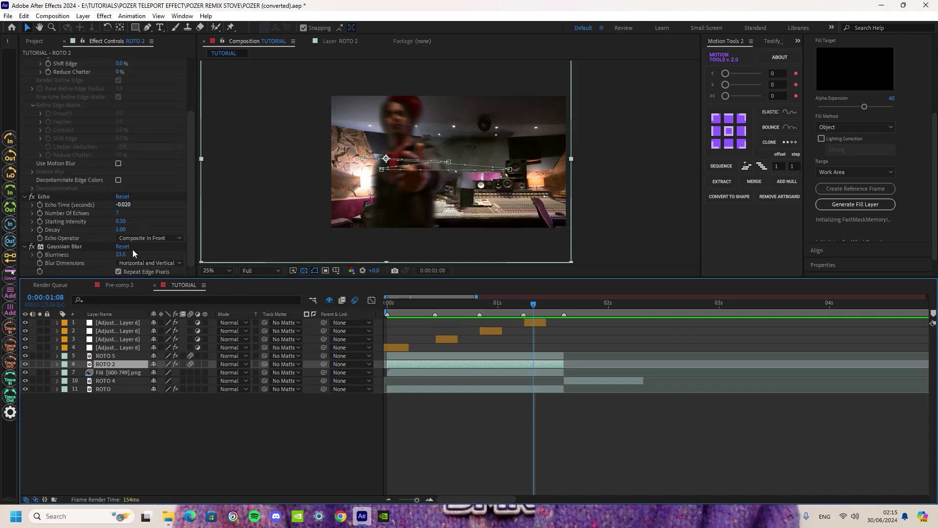
click(104, 356)
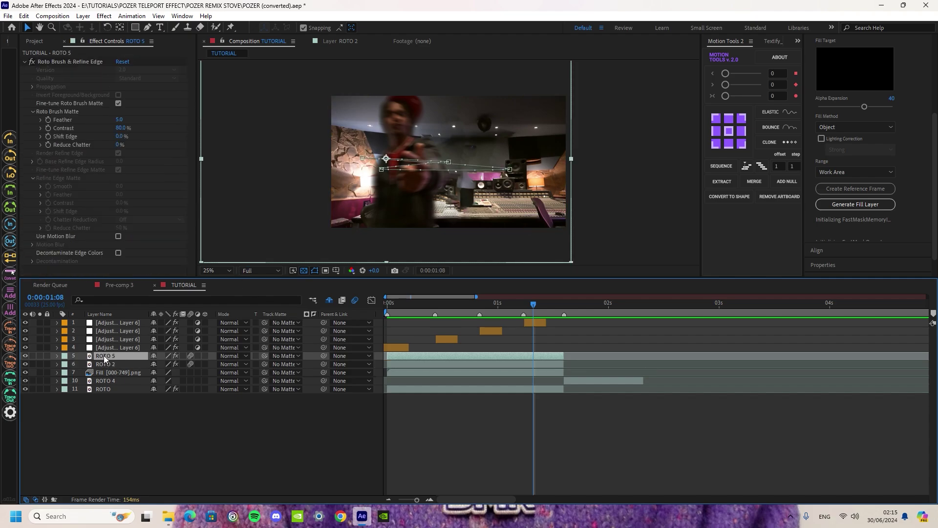
click(105, 390)
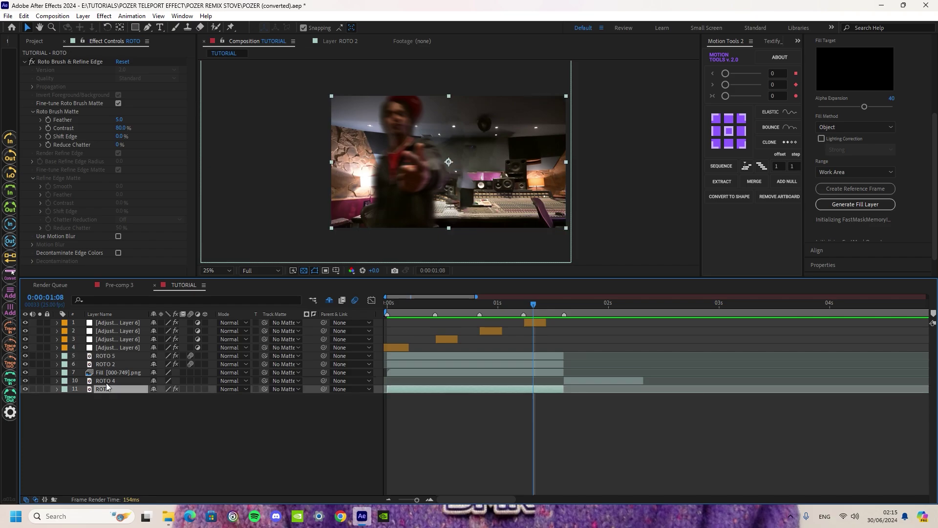
click(107, 383)
click(108, 387)
click(108, 383)
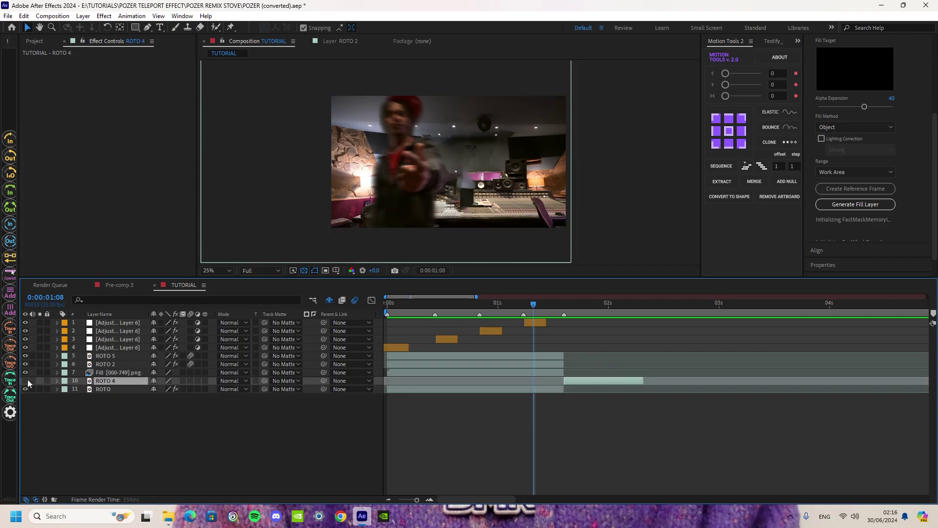
Set the Number of Echoes on ROTO 2's Echo effect to 13, checking at 0:00:00:17, and return to 0:00:00:00.
click(115, 365)
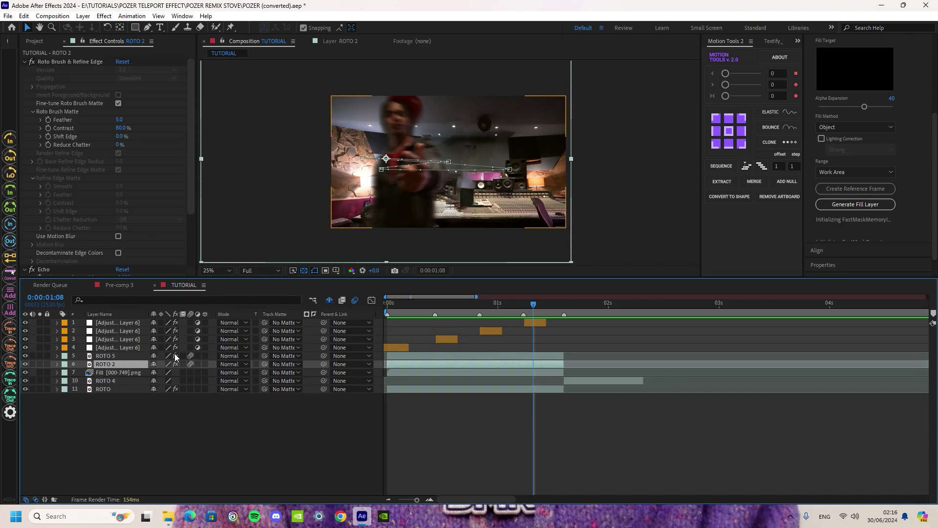
scroll(111, 263, down, 5)
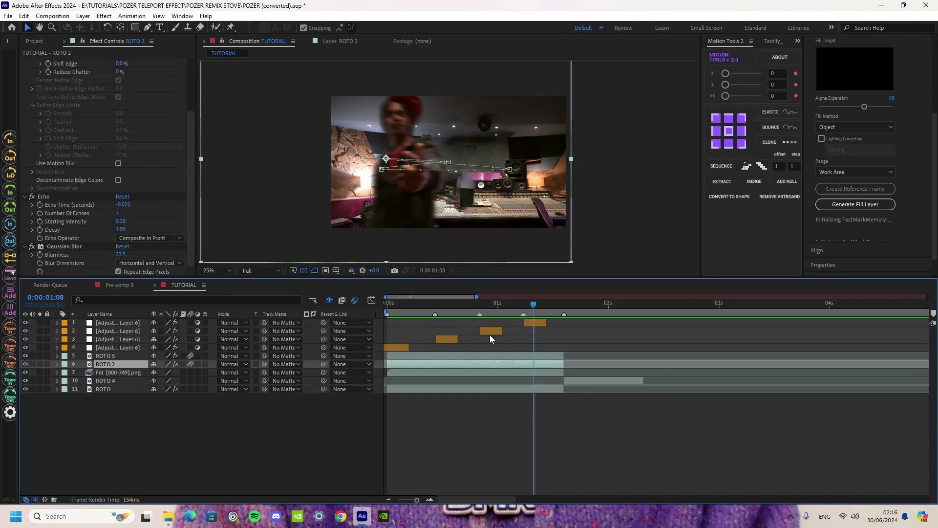
drag(489, 304, 464, 304)
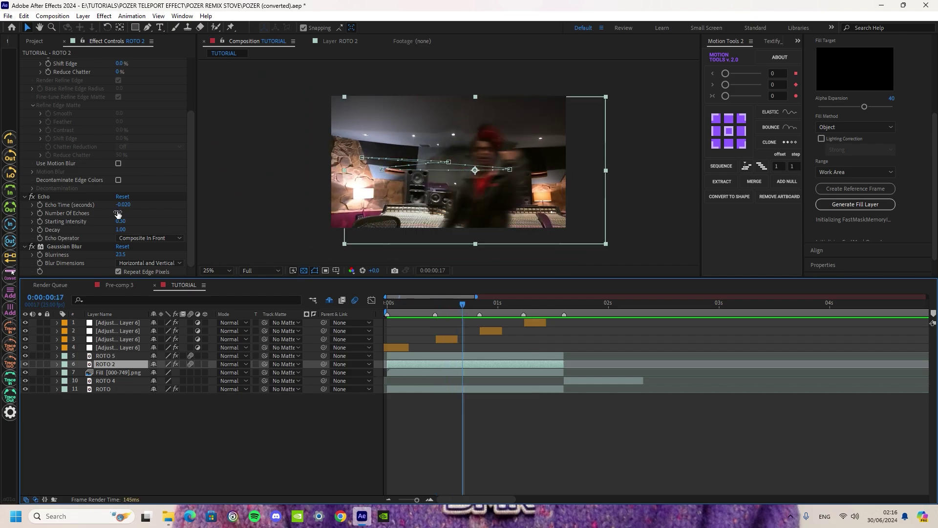
drag(116, 213, 120, 212)
click(438, 406)
click(430, 309)
drag(430, 310, 317, 312)
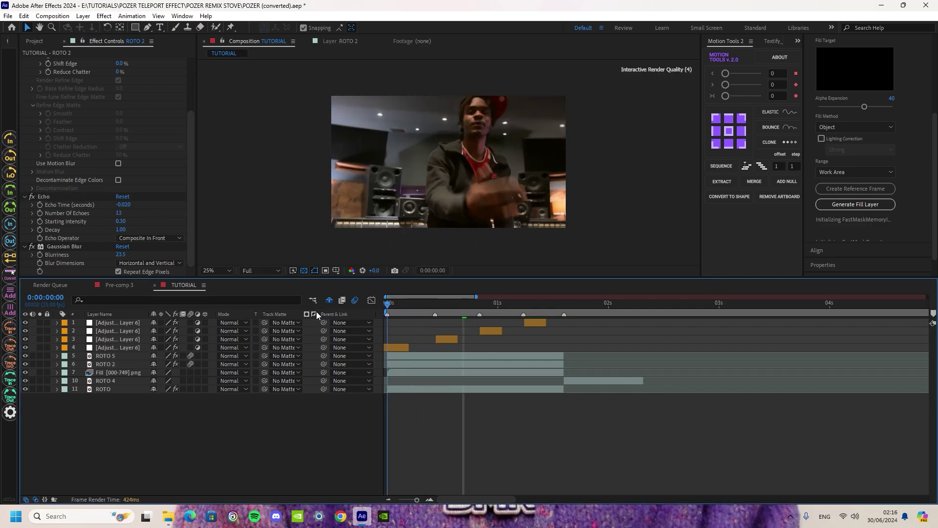
Review ROTO 2's Position, Scale and Opacity keyframes up to 0:00:01:14 and save the project.
click(122, 365)
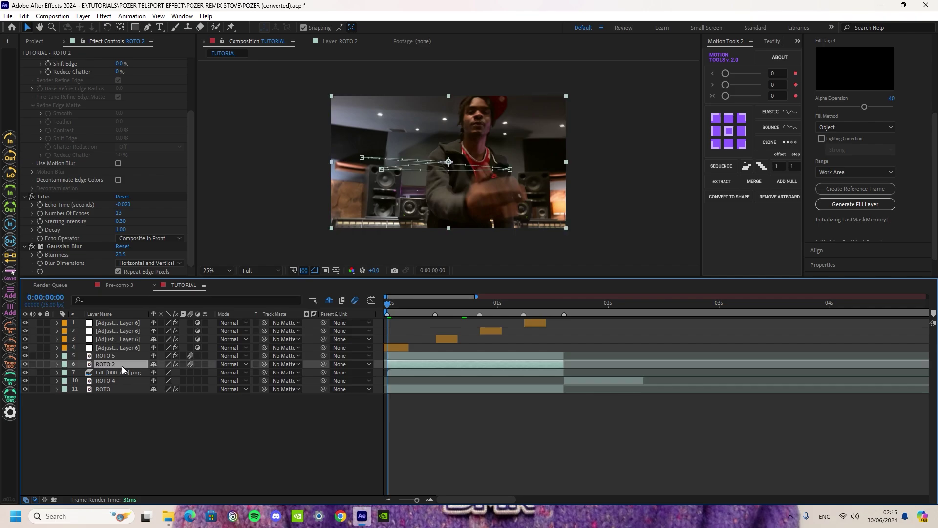
key(u)
key(=)
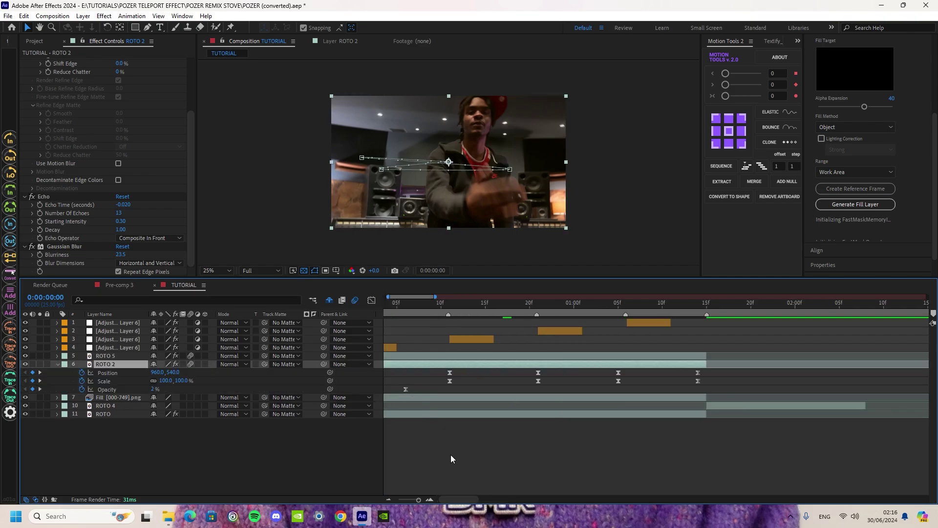
key(=)
drag(397, 318, 734, 336)
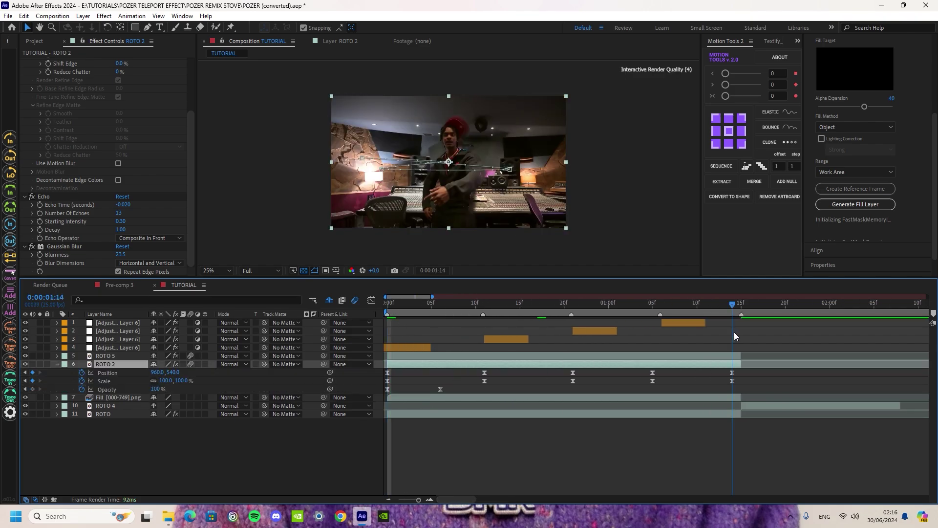
key(ctrl+s)
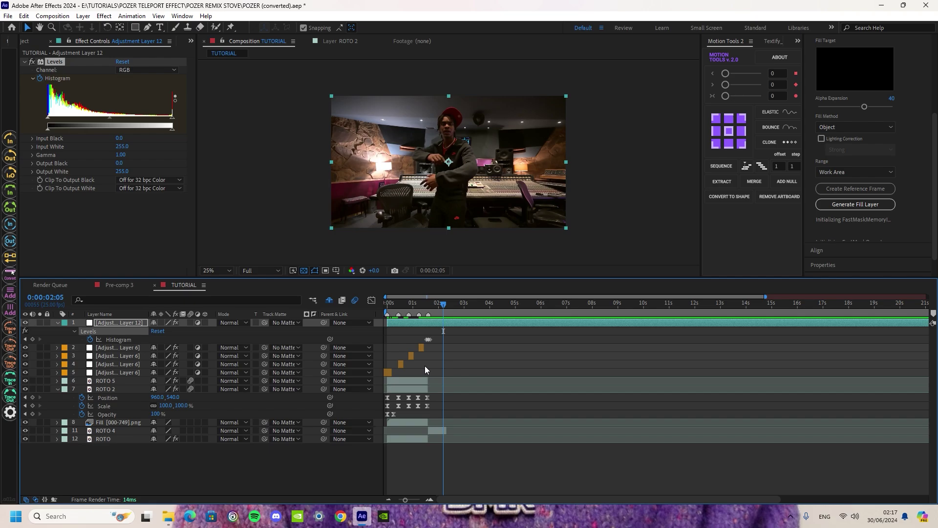
Save the project with the Levels adjustment layer and preview the full teleport sequence from 0:00:00:00.
scroll(424, 366, up, 3)
key(ctrl+s)
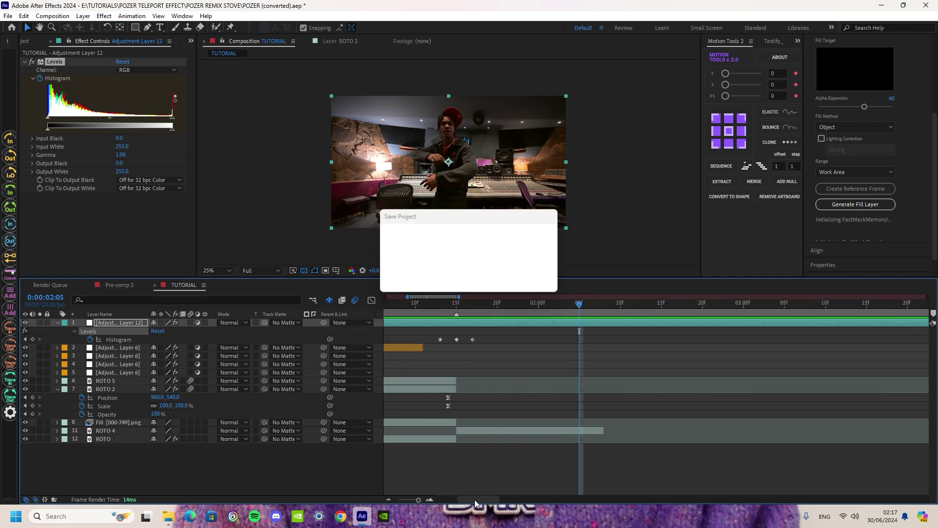
drag(476, 498, 454, 498)
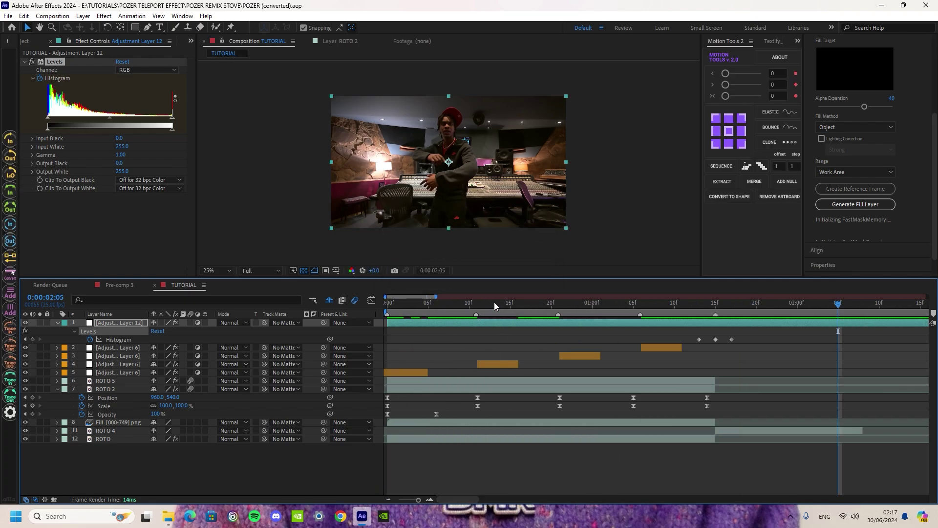
key(space)
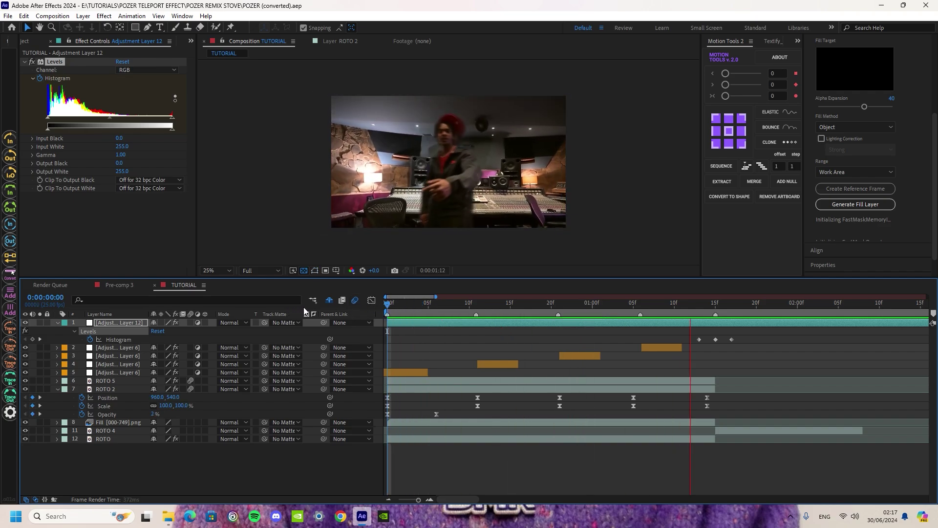
key(space)
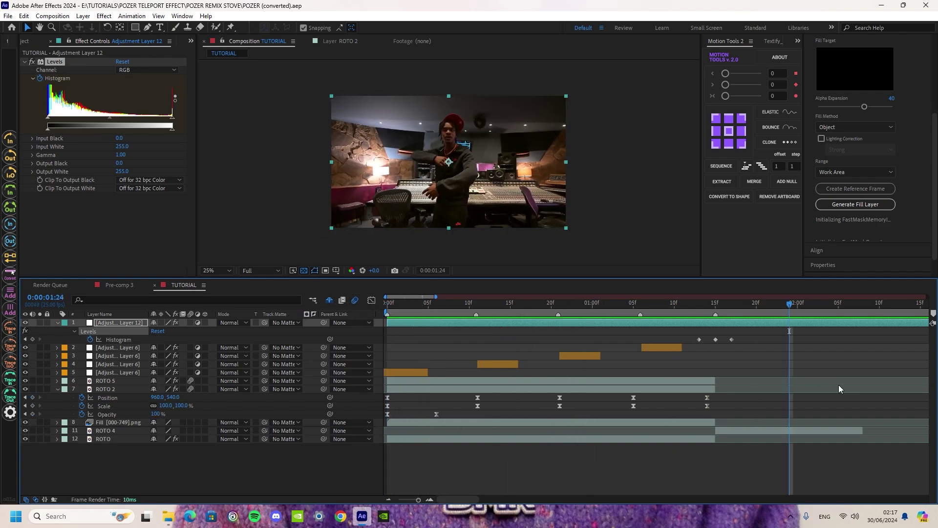